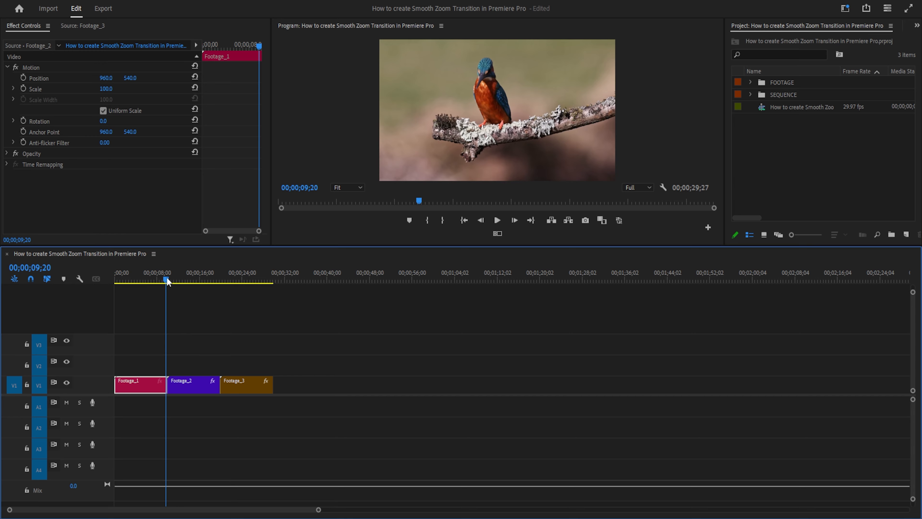
# Place the playhead on the cut between Footage_1 and Footage_2 at 00;00;09;29.
pyautogui.moveTo(167, 282); pyautogui.dragTo(168, 282)
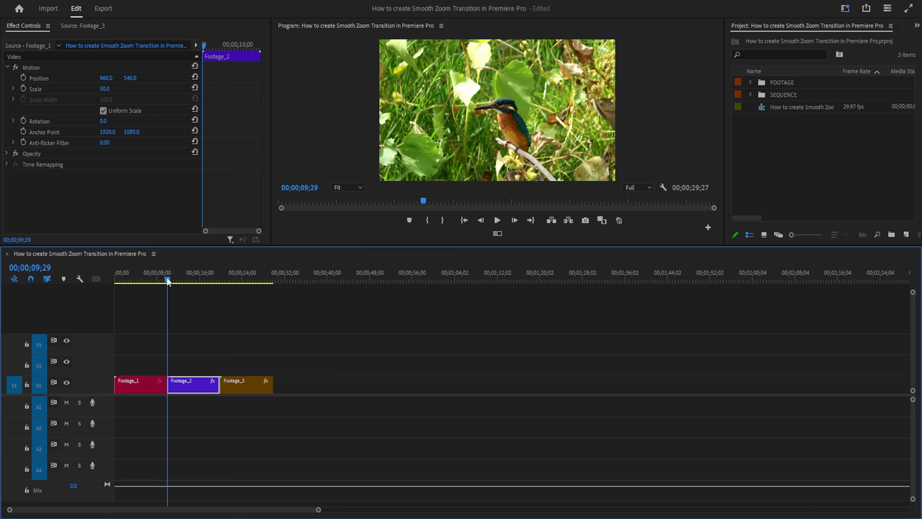
pyautogui.press('=')
pyautogui.press('=')
pyautogui.press('=')
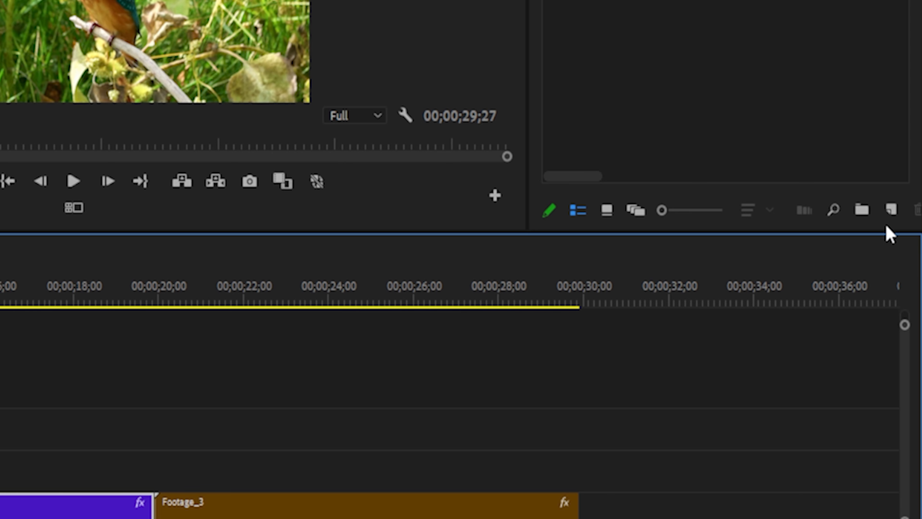
# Create an adjustment layer with the default settings and place it on track V2 across the cut between Footage_1 and Footage_2.
pyautogui.click(891, 210)
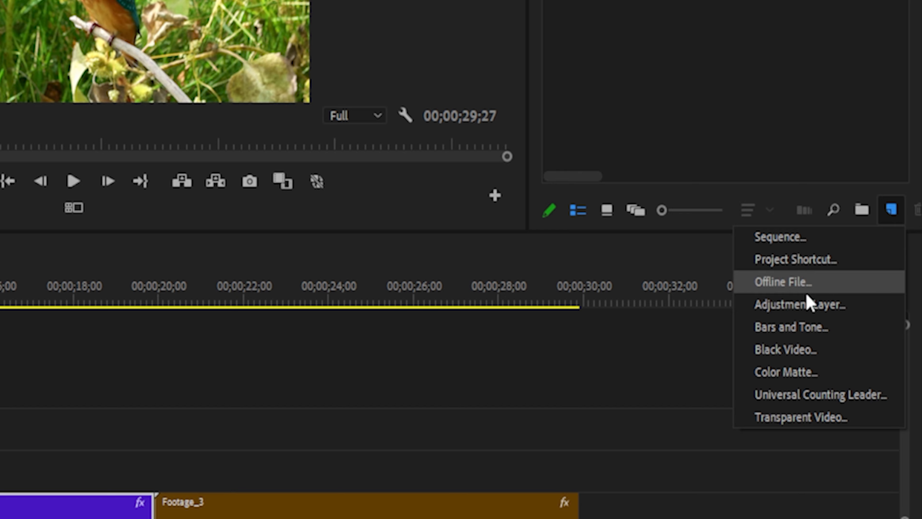
pyautogui.click(793, 305)
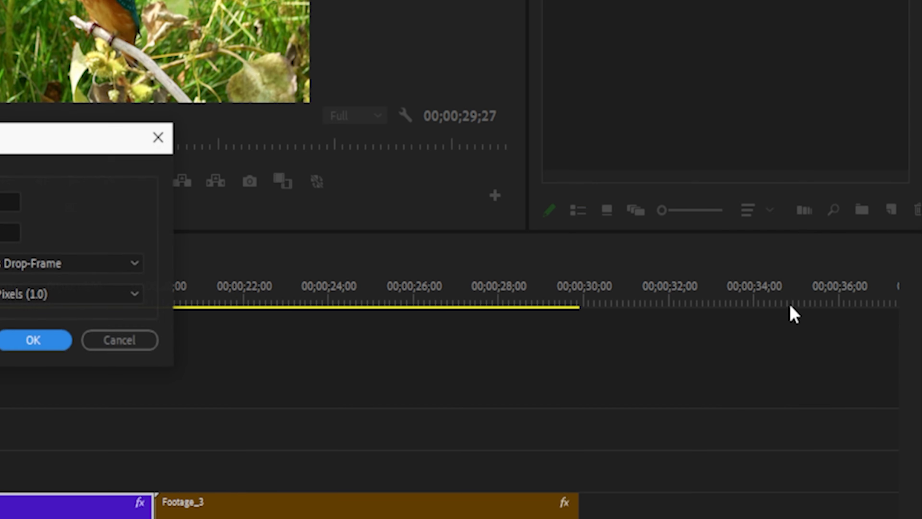
pyautogui.click(34, 339)
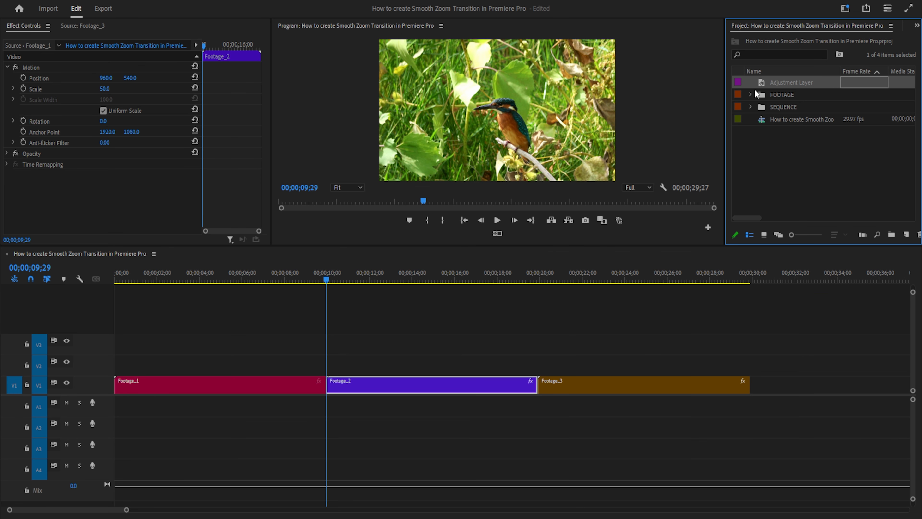
pyautogui.moveTo(436, 276); pyautogui.dragTo(277, 363)
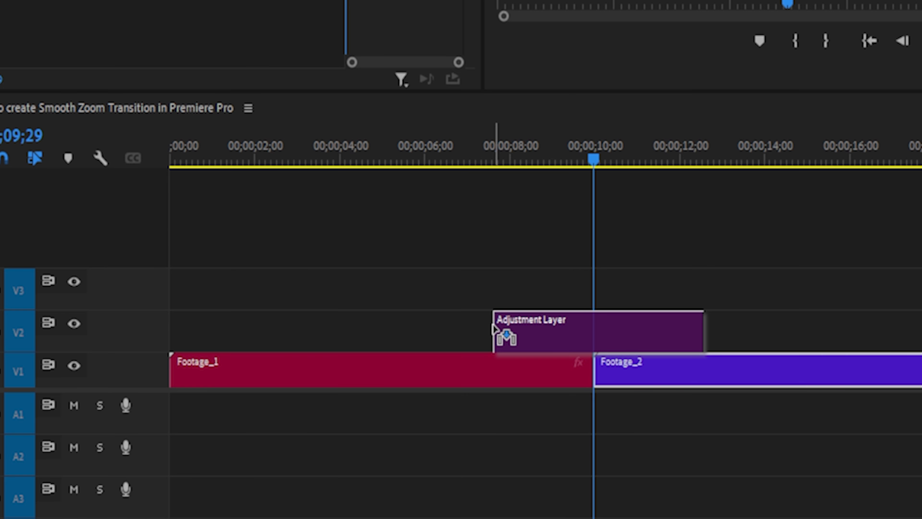
pyautogui.moveTo(493, 328); pyautogui.dragTo(493, 329)
pyautogui.click(597, 332)
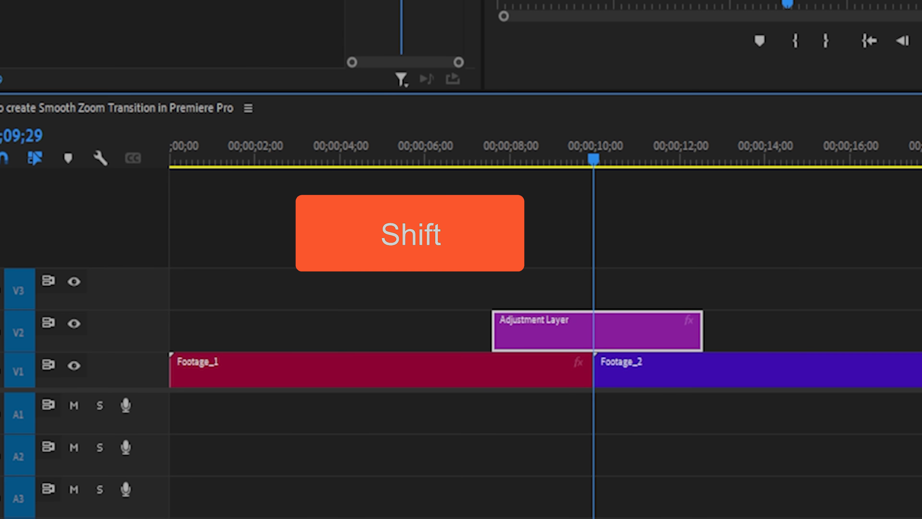
# Trim the adjustment layer's start to 00;00;09;14, 15 frames before the cut.
pyautogui.hotkey('shift', 'Left')
pyautogui.hotkey('shift', 'Left')
pyautogui.hotkey('shift', 'Left')
pyautogui.hotkey('shift', 'Left')
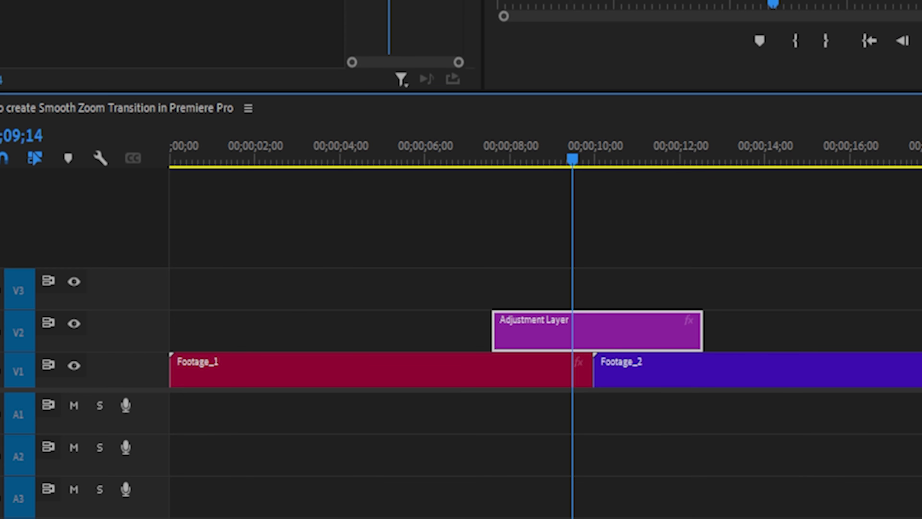
pyautogui.moveTo(495, 329); pyautogui.dragTo(573, 329)
# Trim the adjustment layer's end to 15 frames after the cut between Footage_1 and Footage_2.
pyautogui.hotkey('shift', 'Right')
pyautogui.hotkey('shift', 'Right')
pyautogui.hotkey('shift', 'Right')
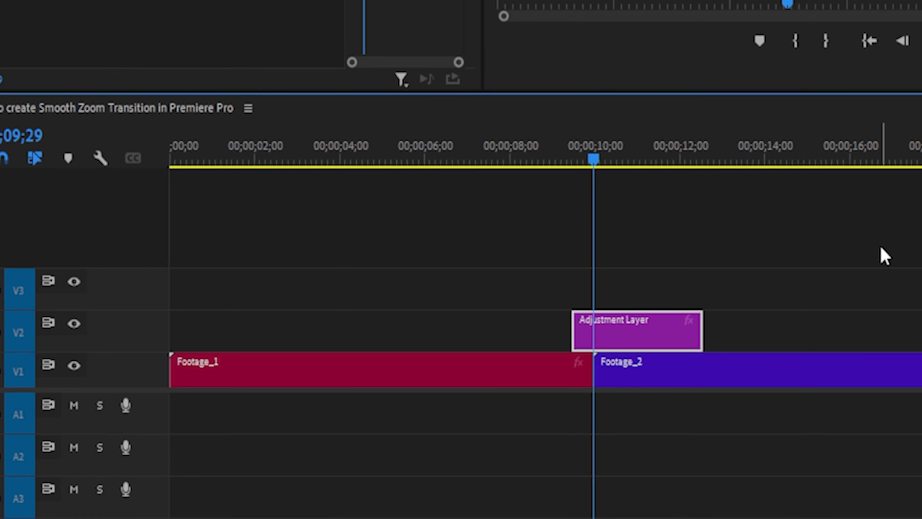
pyautogui.hotkey('shift', 'Right')
pyautogui.hotkey('shift', 'Right')
pyautogui.hotkey('shift', 'Right')
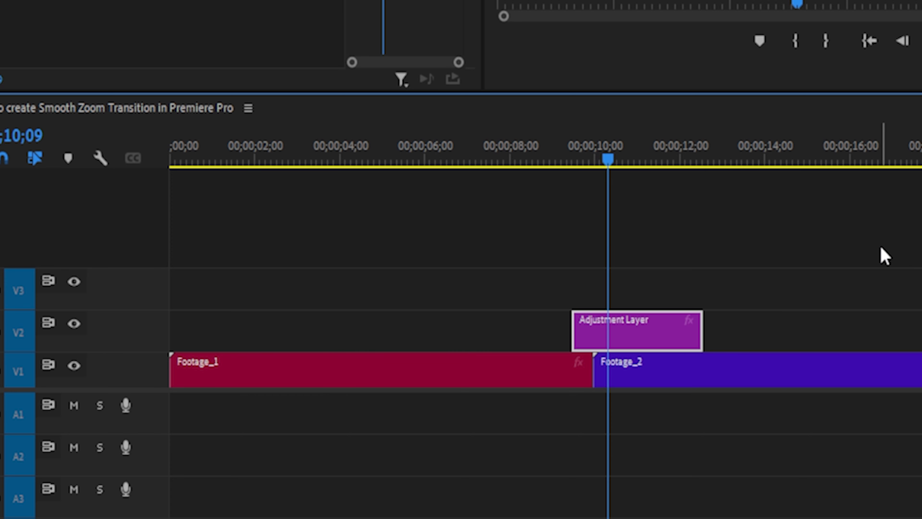
pyautogui.moveTo(697, 328); pyautogui.dragTo(614, 343)
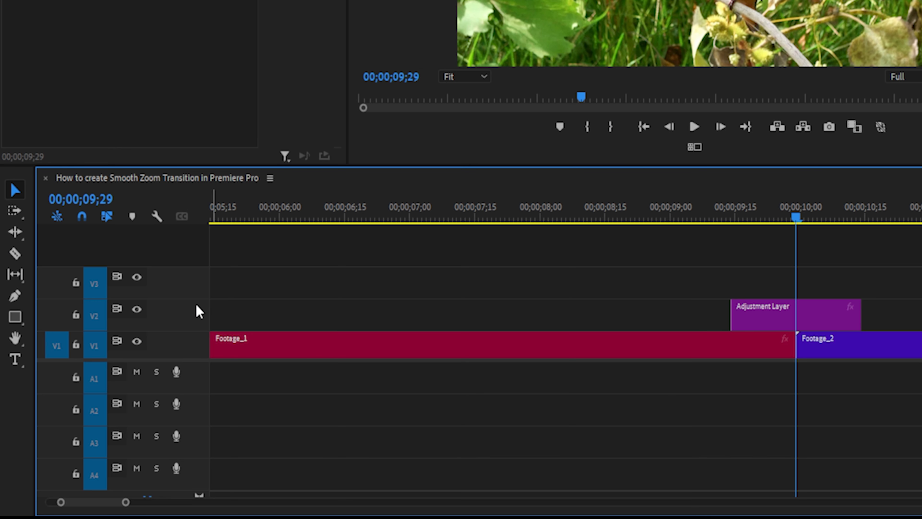
# Split the adjustment layer with the Razor tool at the cut between the two clips, 00;00;09;29.
pyautogui.press('c')
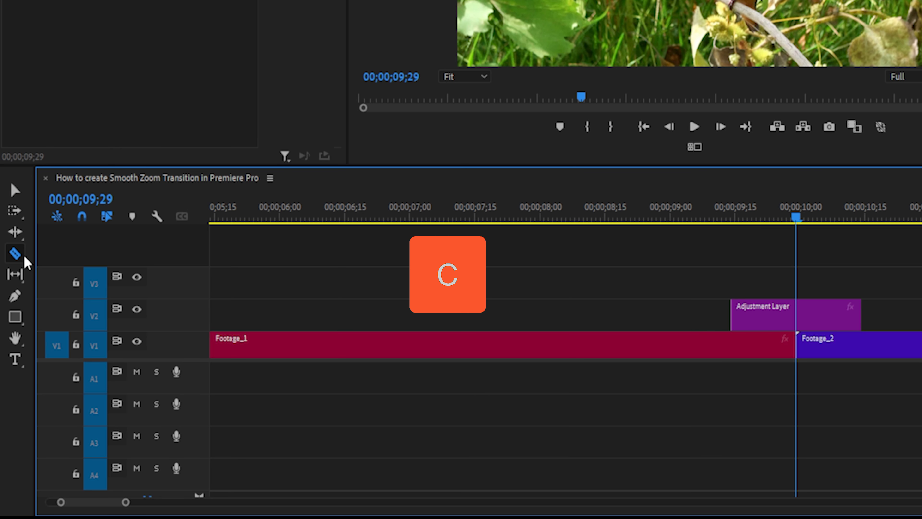
pyautogui.click(800, 308)
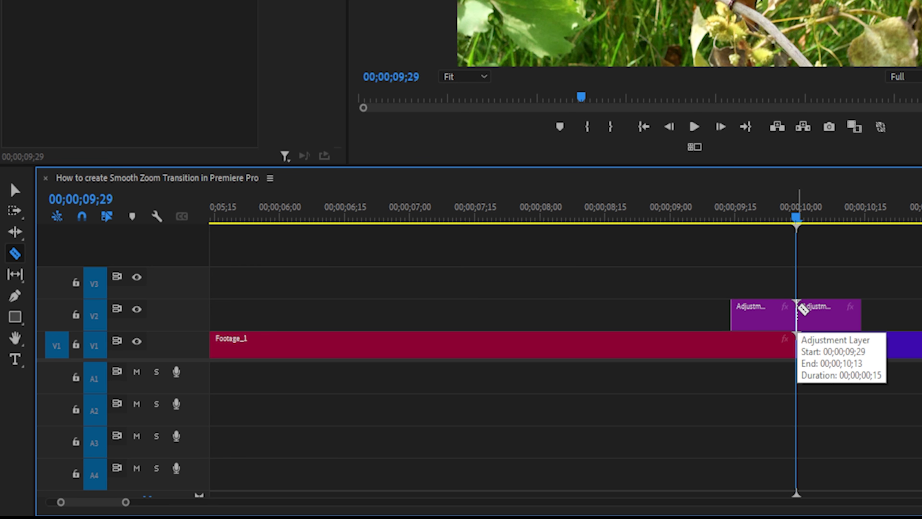
pyautogui.press('v')
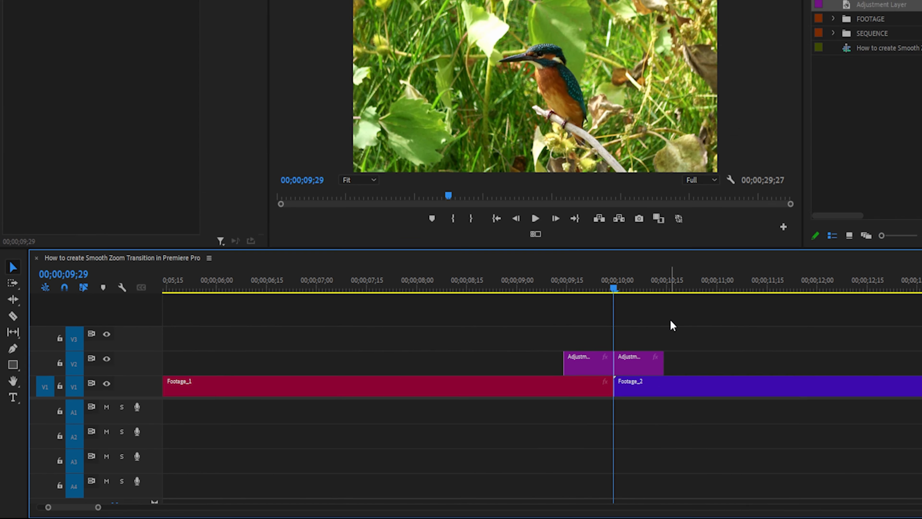
pyautogui.scroll(2, 871, 265)
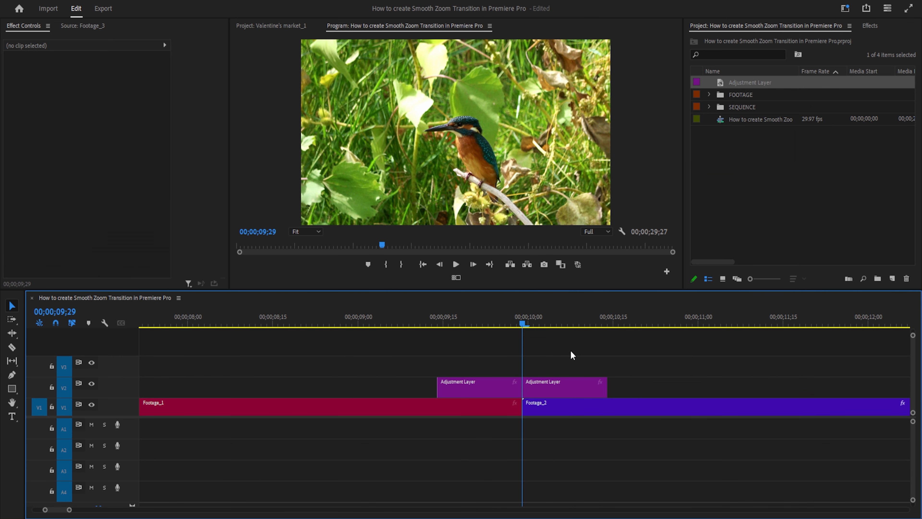
pyautogui.moveTo(528, 320)
pyautogui.mouseDown()
pyautogui.moveTo(560, 320)
pyautogui.moveTo(526, 324)
pyautogui.mouseUp()
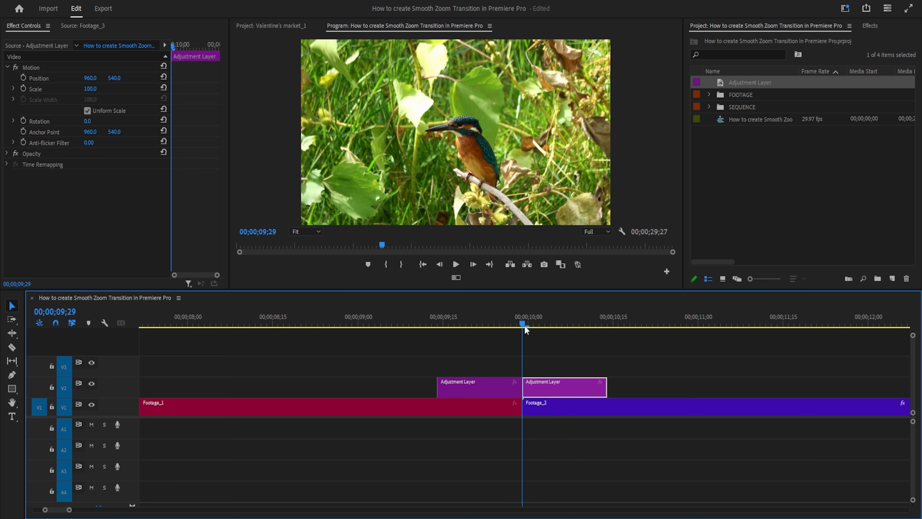
# Apply the Distort Transform video effect to the first adjustment layer piece, above the end of Footage_1.
pyautogui.click(464, 387)
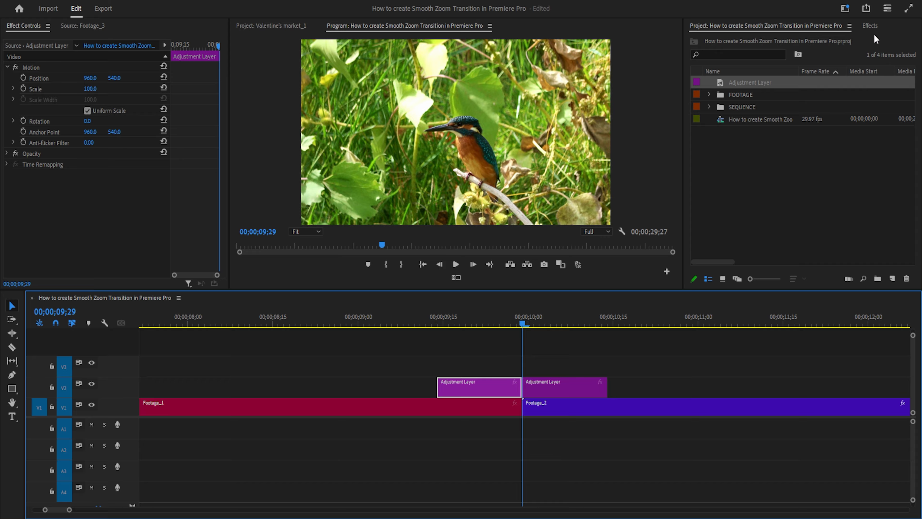
pyautogui.click(870, 26)
pyautogui.click(745, 37)
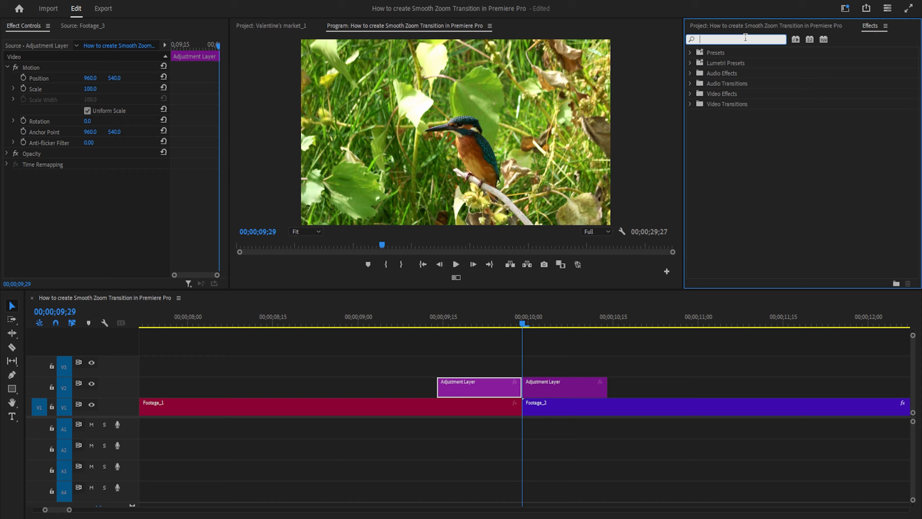
pyautogui.write('trans')
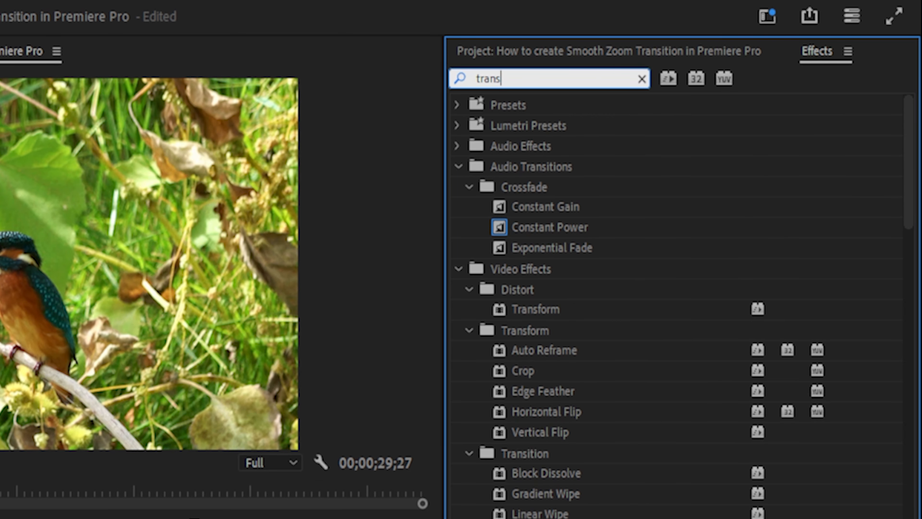
pyautogui.write('f')
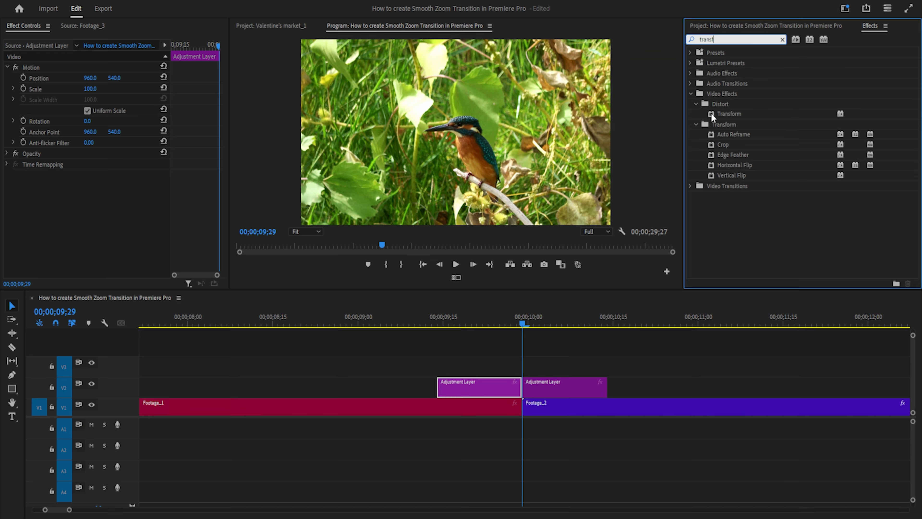
pyautogui.doubleClick(500, 228)
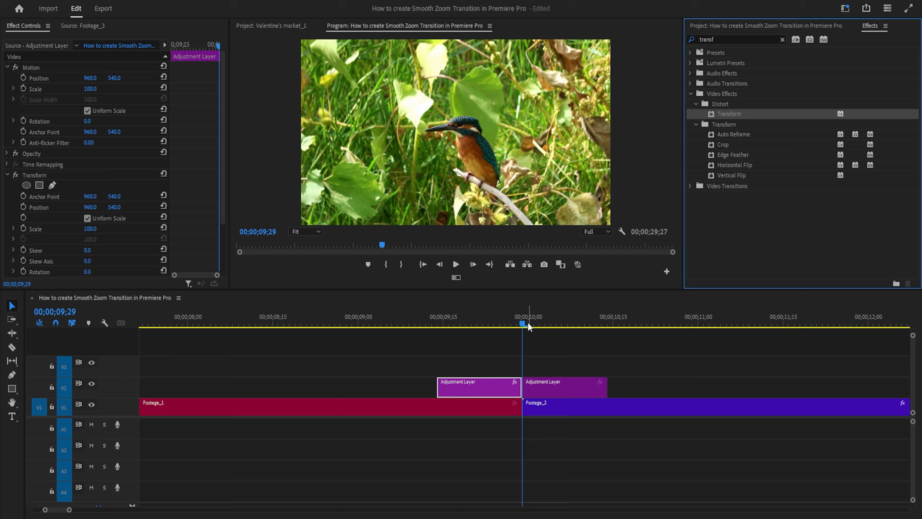
# Add a Transform Scale keyframe of 100 at the start of the first adjustment layer piece, 00;00;09;14.
pyautogui.press('Up')
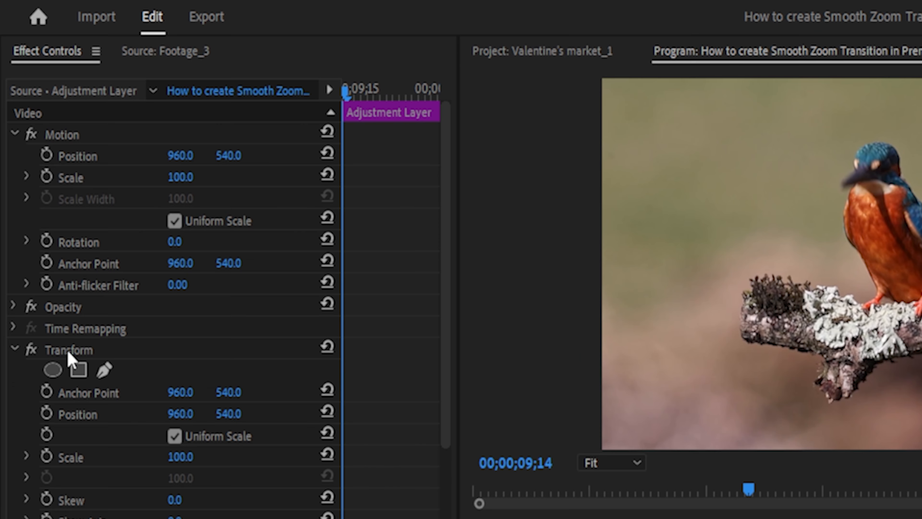
pyautogui.click(34, 176)
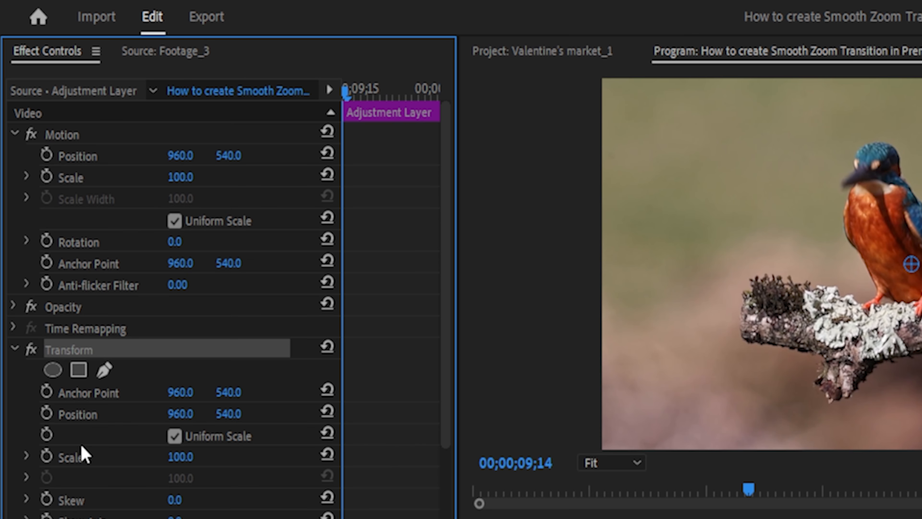
pyautogui.click(25, 457)
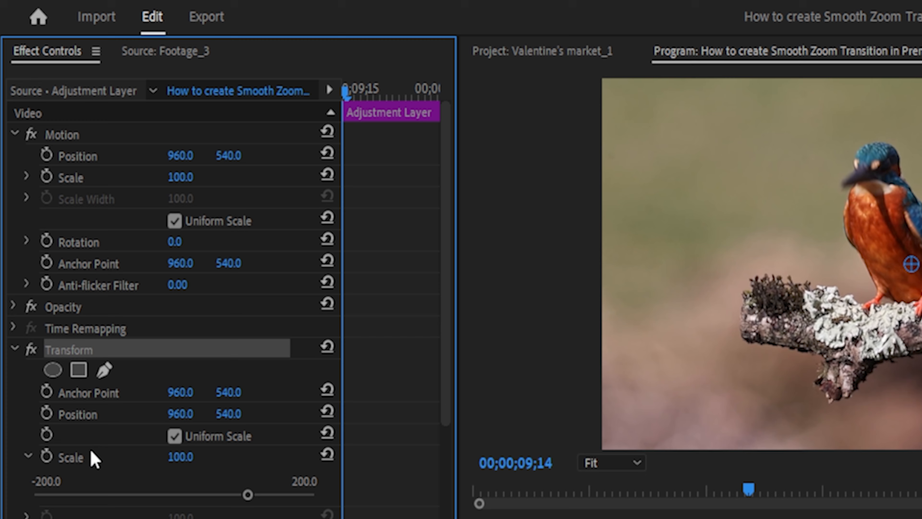
pyautogui.click(47, 456)
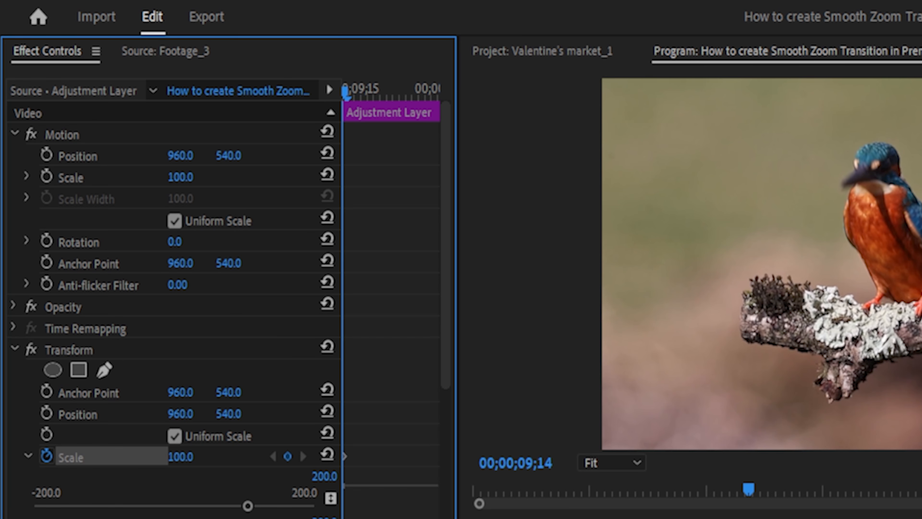
# Add a second Transform Scale keyframe of 200 at 00;00;09;28, near the end of the first adjustment layer piece.
pyautogui.press('Right')
pyautogui.press('Right')
pyautogui.press('Right')
pyautogui.press('Right')
pyautogui.press('Right')
pyautogui.press('Right')
pyautogui.press('Right')
pyautogui.press('Right')
pyautogui.press('Right')
pyautogui.press('Right')
pyautogui.press('Right')
pyautogui.press('Right')
pyautogui.press('Right')
pyautogui.press('Right')
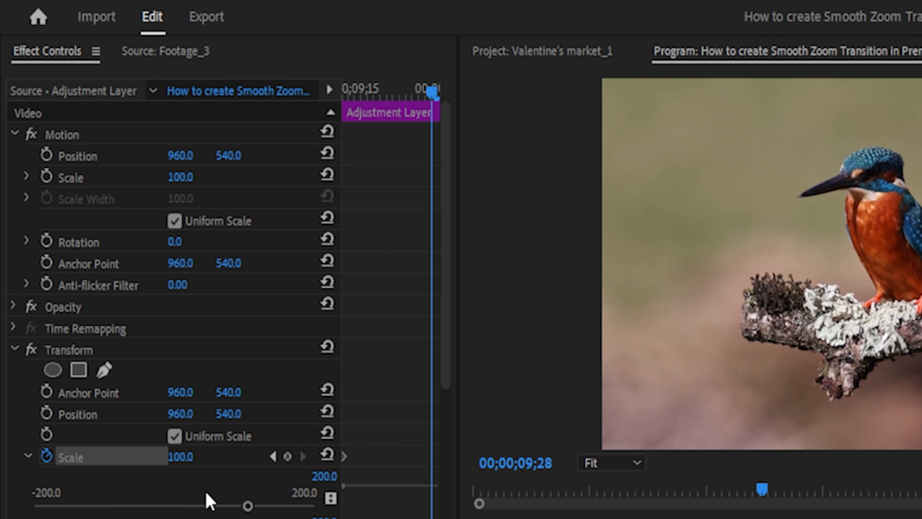
pyautogui.click(189, 456)
pyautogui.write('2')
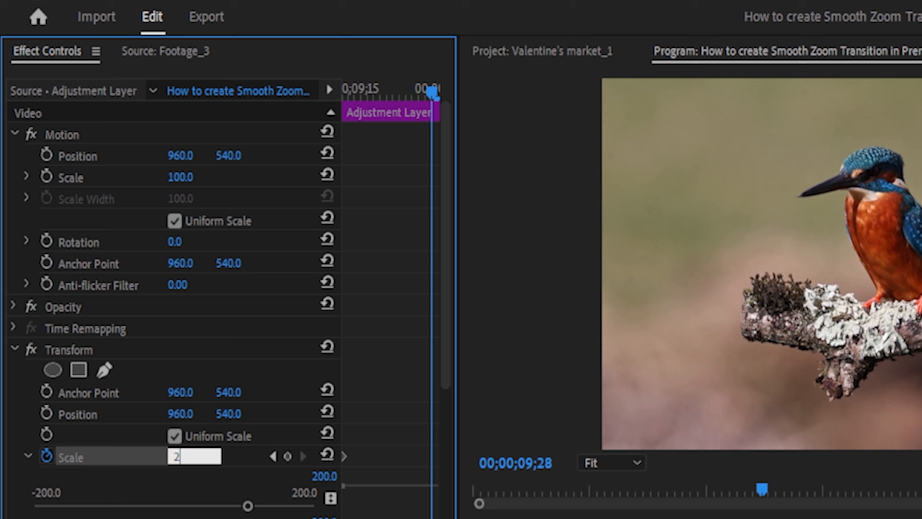
pyautogui.write('00')
pyautogui.press('Return')
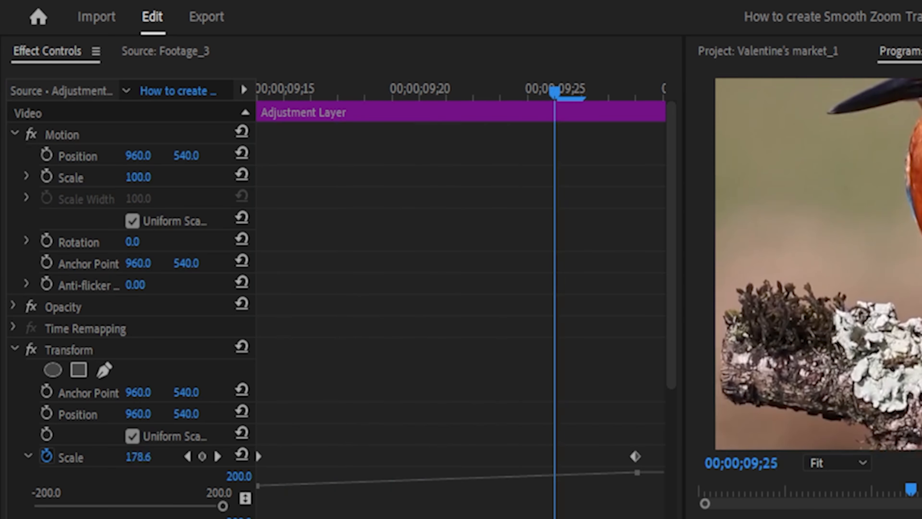
# Step through the first adjustment layer piece frame by frame back to its start to check the zoom animation.
pyautogui.press('Right')
pyautogui.press('Right')
pyautogui.press('Left')
pyautogui.press('Left')
pyautogui.press('Left')
pyautogui.press('Left')
pyautogui.press('Left')
pyautogui.press('Left')
pyautogui.press('Left')
pyautogui.press('Left')
pyautogui.press('Left')
pyautogui.press('Left')
pyautogui.press('Left')
pyautogui.press('Left')
pyautogui.press('Left')
pyautogui.press('Left')
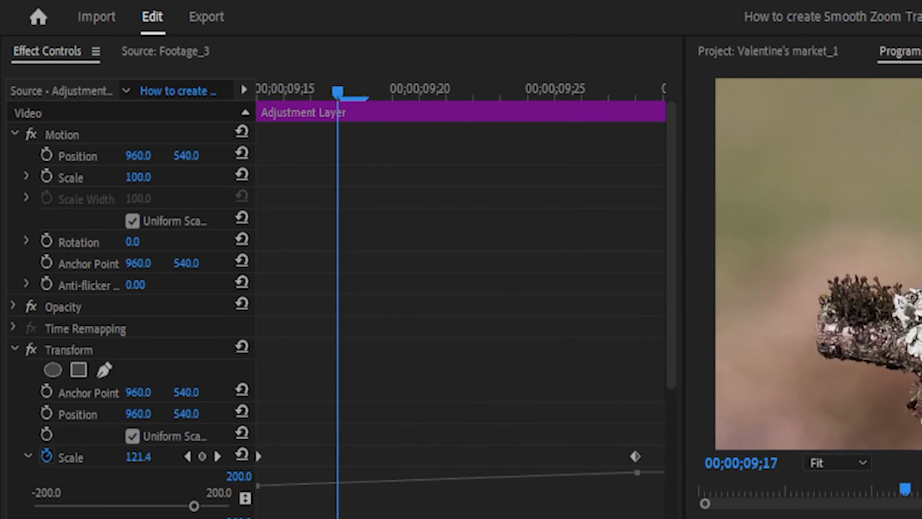
pyautogui.press('Left')
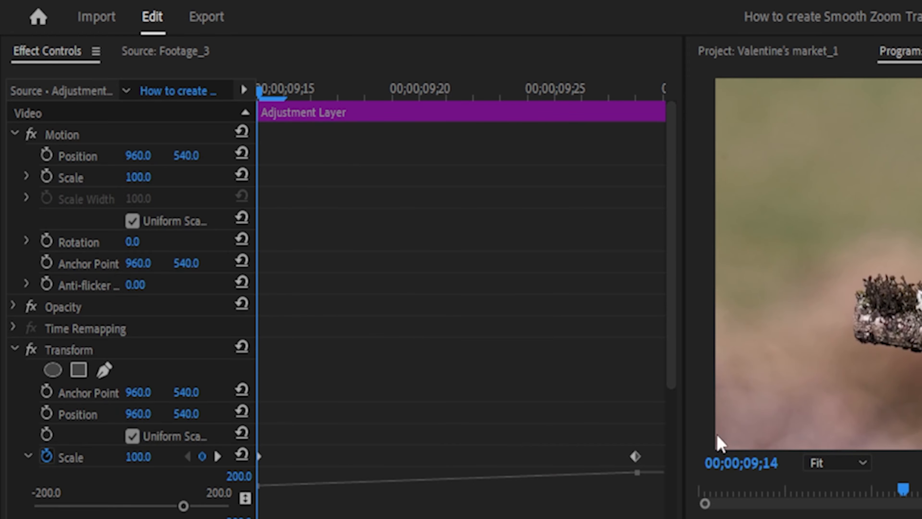
# Apply Ease In and Ease Out to both Transform Scale keyframes of the first adjustment layer piece.
pyautogui.moveTo(671, 362); pyautogui.dragTo(654, 472)
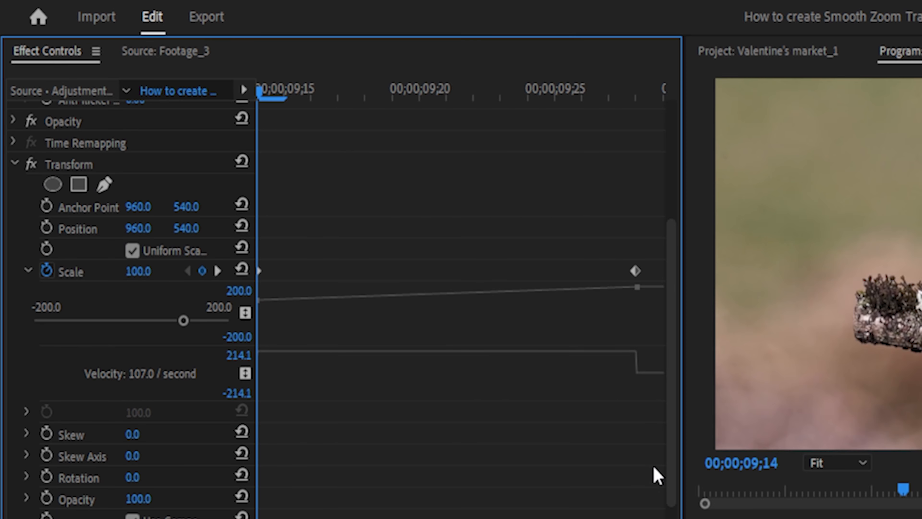
pyautogui.moveTo(644, 421); pyautogui.dragTo(153, 233)
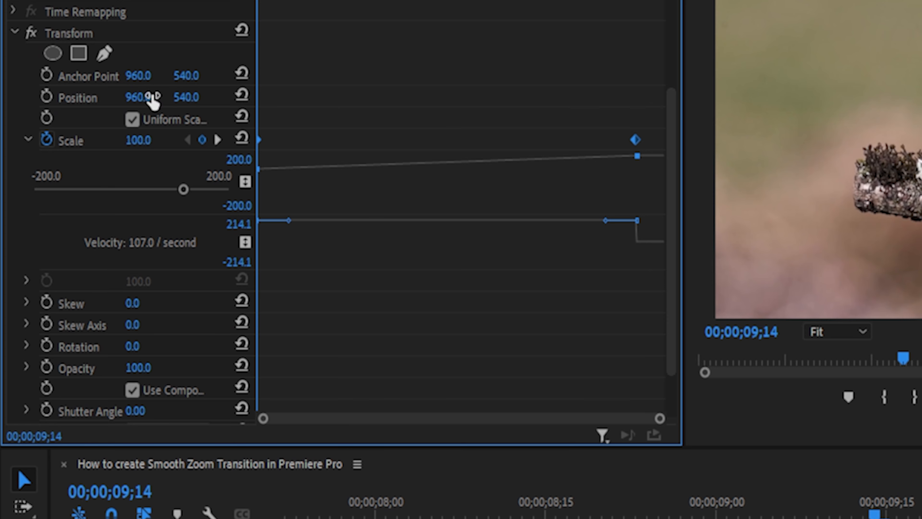
pyautogui.rightClick(634, 139)
pyautogui.click(741, 429)
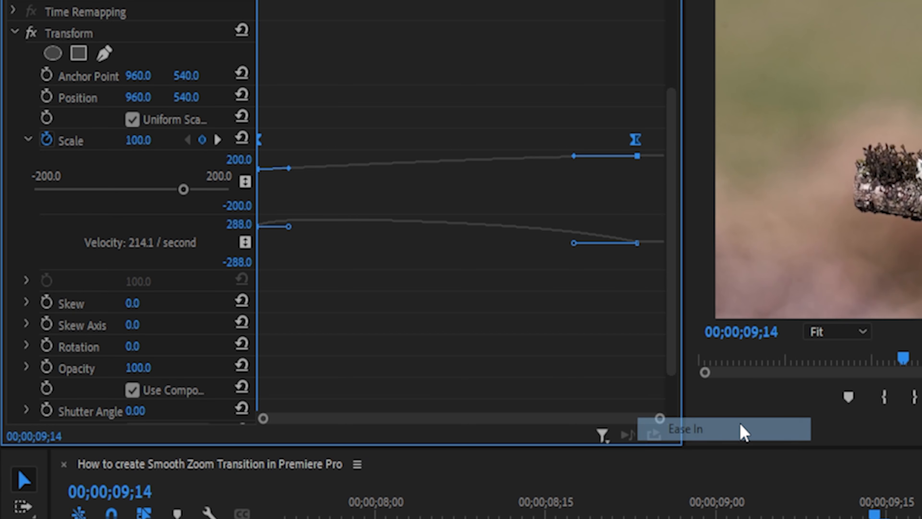
pyautogui.rightClick(635, 148)
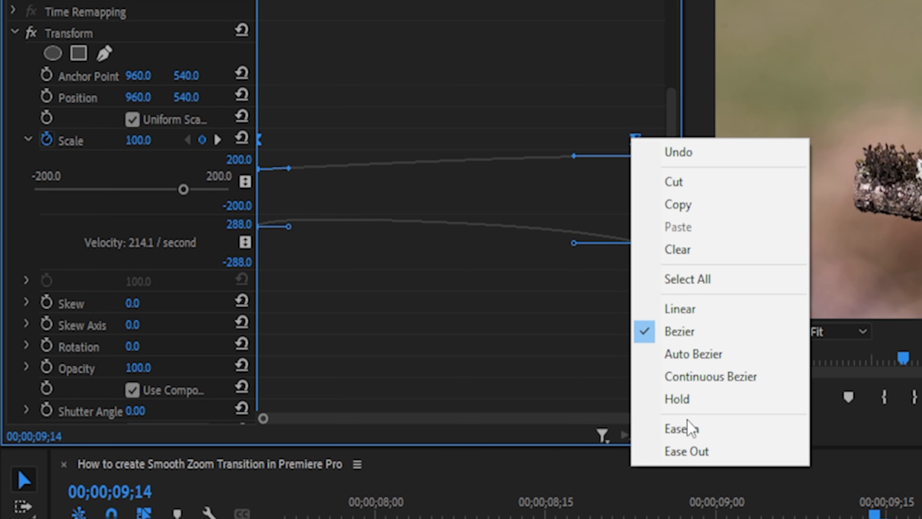
pyautogui.click(700, 455)
# Reshape the first adjustment layer piece's Scale easing by lengthening the first keyframe's outgoing handle and shortening the second keyframe's incoming handle.
pyautogui.moveTo(361, 351); pyautogui.dragTo(413, 349)
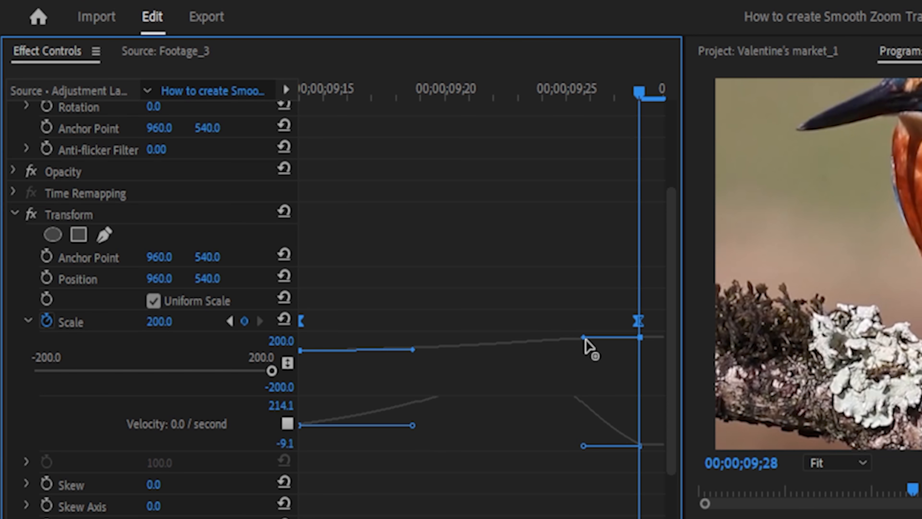
pyautogui.moveTo(582, 337); pyautogui.dragTo(624, 337)
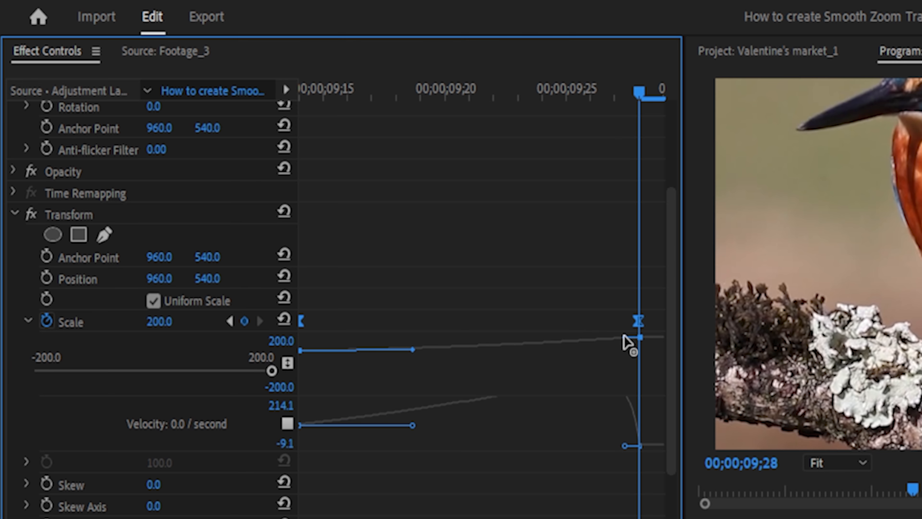
pyautogui.moveTo(413, 349); pyautogui.dragTo(470, 349)
# Play and scrub through the first adjustment layer piece to check the reshaped zoom easing.
pyautogui.moveTo(517, 321); pyautogui.dragTo(448, 319)
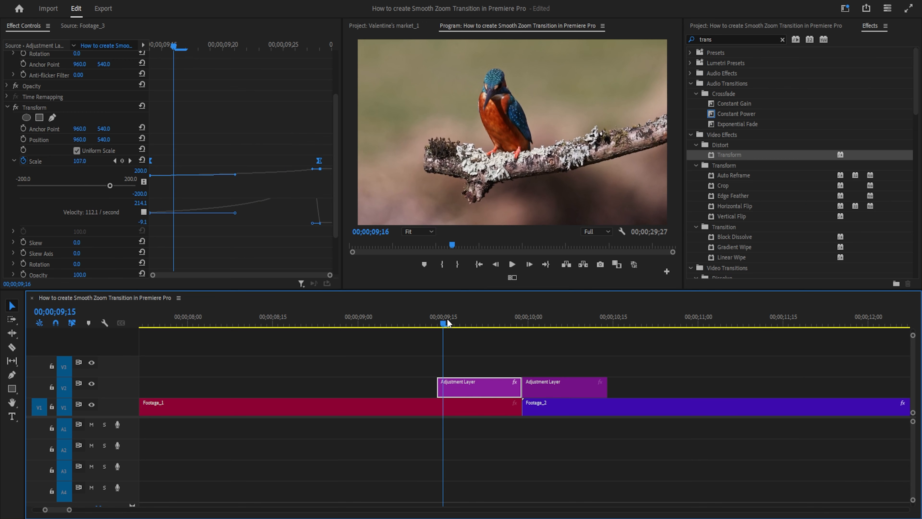
pyautogui.press('space')
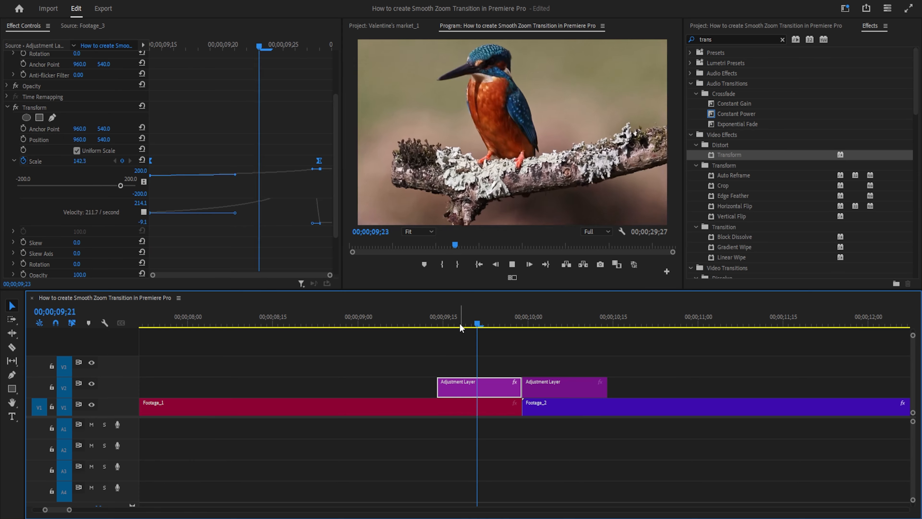
pyautogui.press('space')
pyautogui.click(438, 325)
pyautogui.moveTo(437, 325); pyautogui.dragTo(511, 328)
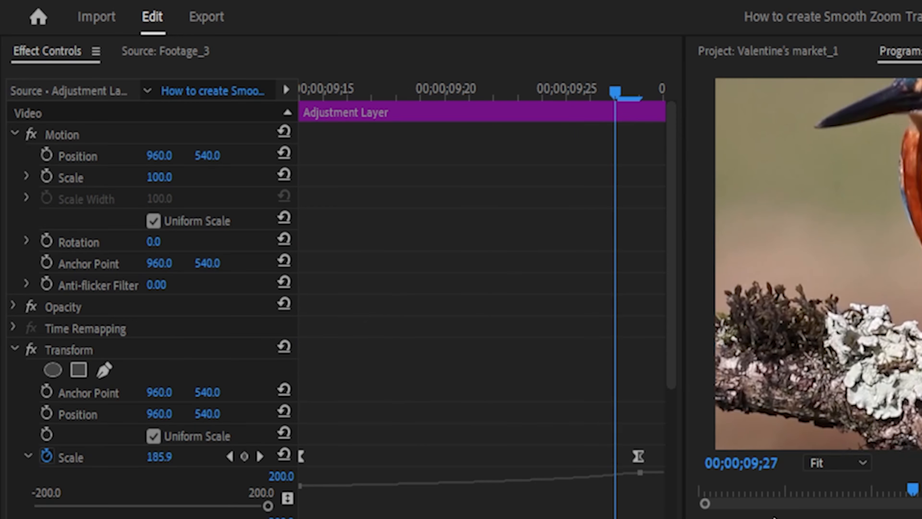
# Move the second Transform Scale keyframe to the very end of the first adjustment layer piece.
pyautogui.moveTo(675, 387); pyautogui.dragTo(676, 443)
pyautogui.moveTo(574, 328); pyautogui.dragTo(686, 418)
pyautogui.moveTo(641, 375); pyautogui.dragTo(659, 377)
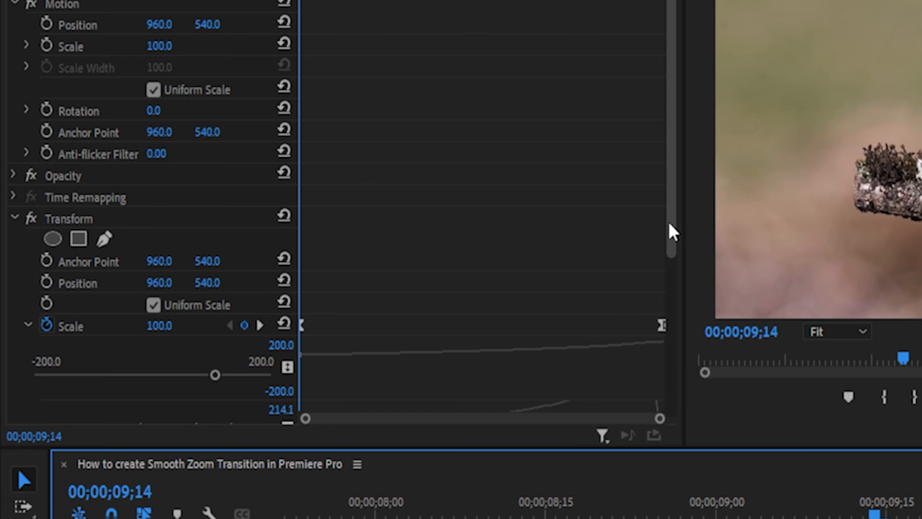
# Turn off the composition's shutter angle in the first adjustment layer piece's Transform effect and set its Shutter Angle to 360.
pyautogui.moveTo(669, 231); pyautogui.dragTo(673, 340)
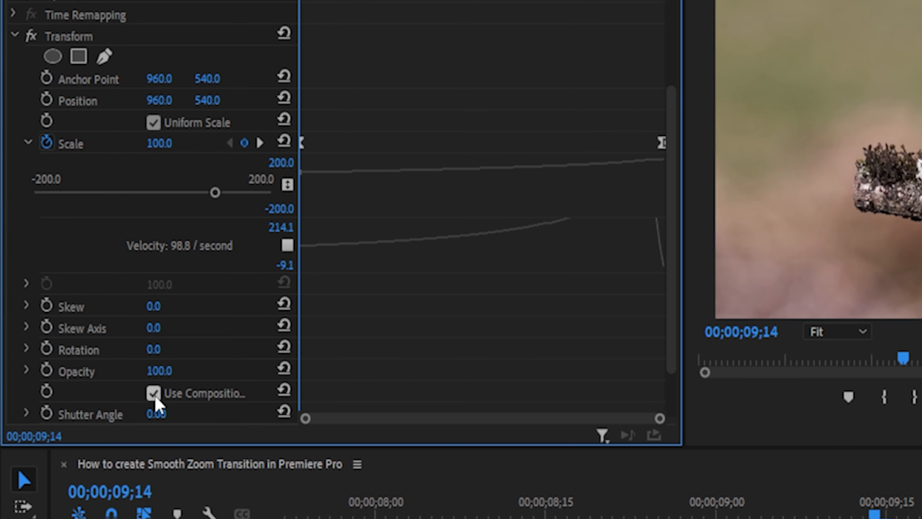
pyautogui.click(28, 144)
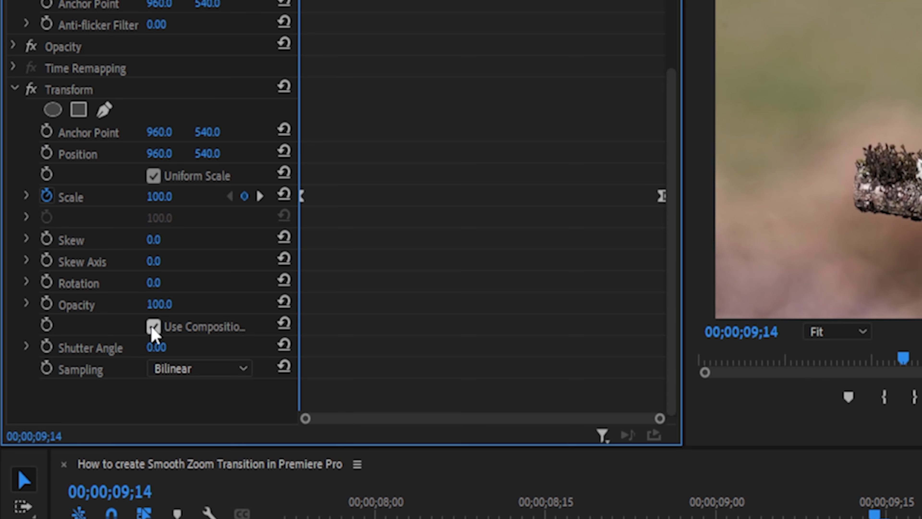
pyautogui.click(158, 348)
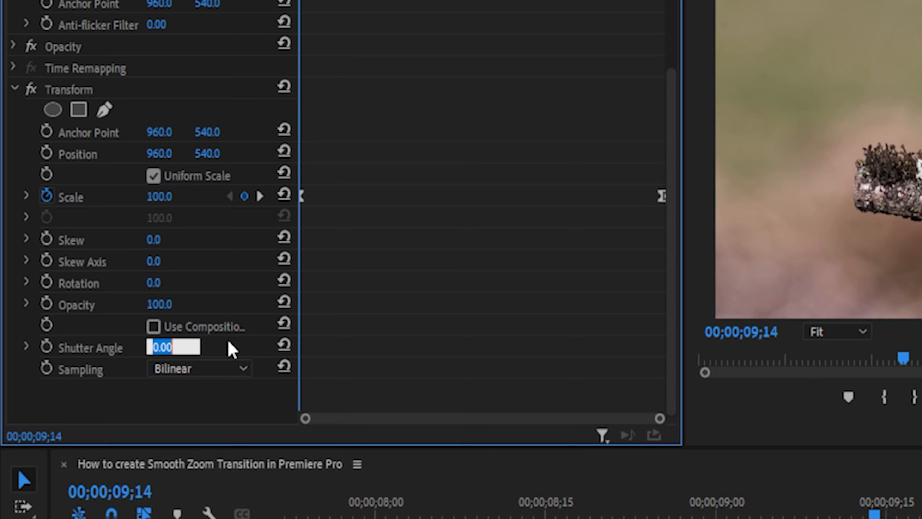
pyautogui.write('360')
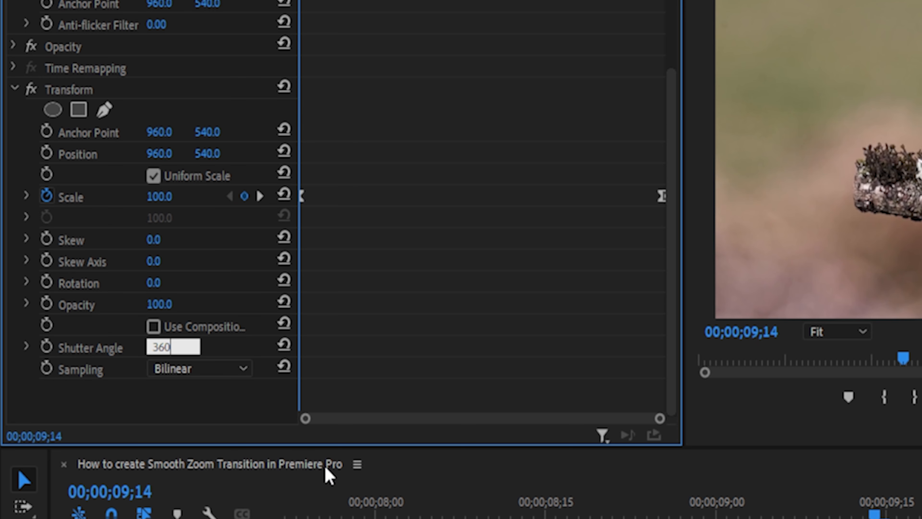
pyautogui.click(232, 400)
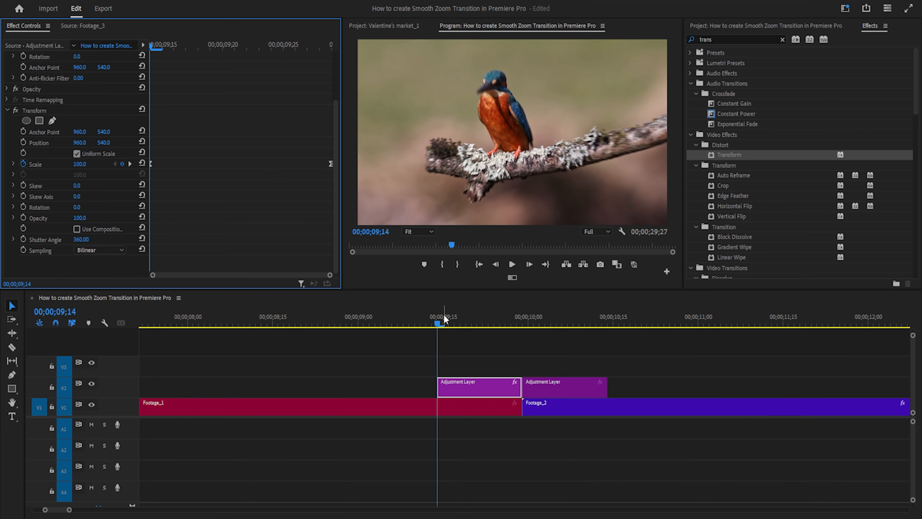
# Scrub from just before the first adjustment layer piece to the start of Footage_2 to examine the zoom's motion blur.
pyautogui.moveTo(439, 320)
pyautogui.mouseDown()
pyautogui.moveTo(515, 321)
pyautogui.moveTo(431, 312)
pyautogui.mouseUp()
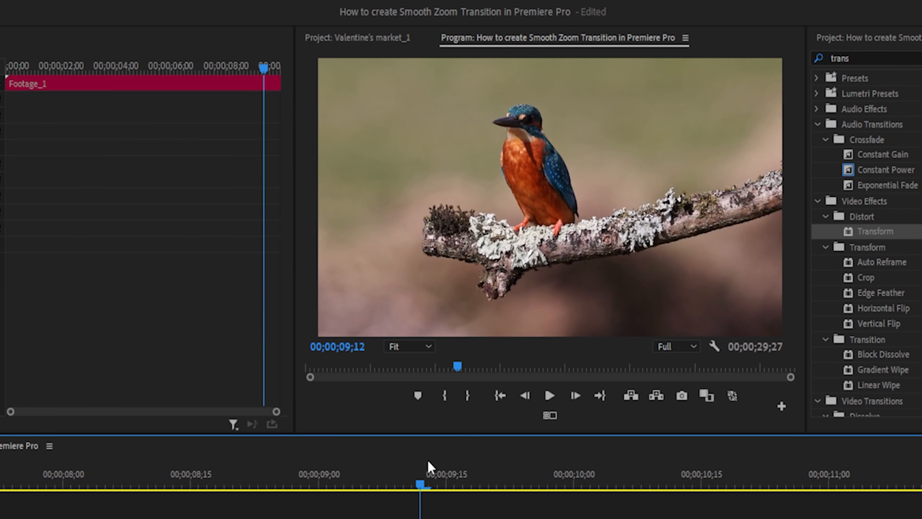
pyautogui.moveTo(427, 462); pyautogui.dragTo(549, 479)
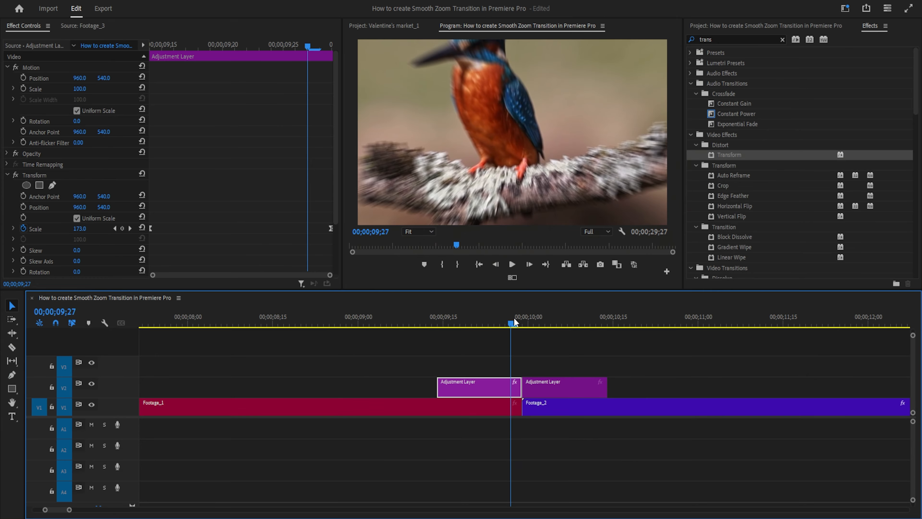
pyautogui.moveTo(515, 319); pyautogui.dragTo(531, 335)
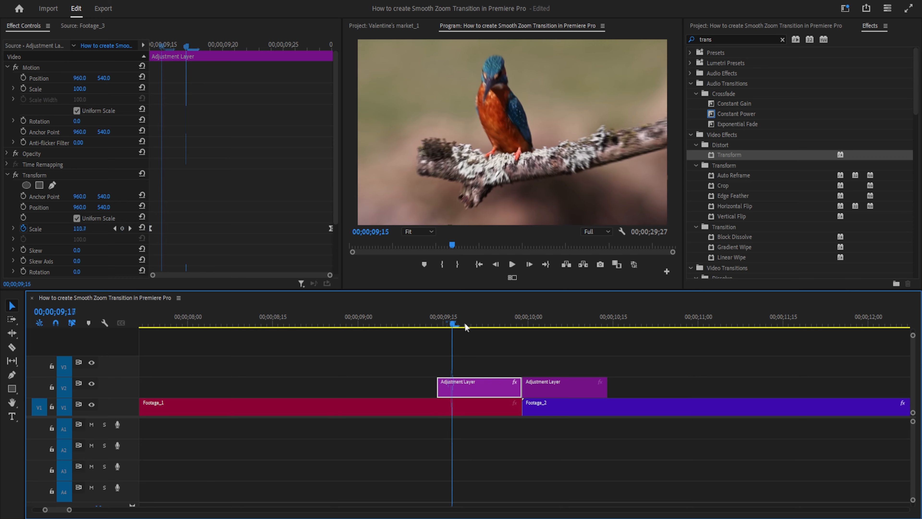
pyautogui.moveTo(453, 325); pyautogui.dragTo(527, 335)
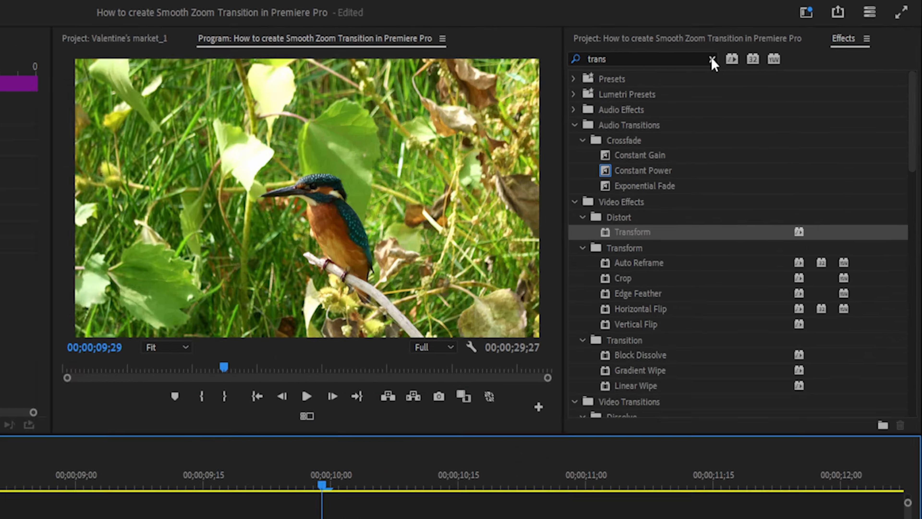
# Apply the Replicate effect to the second adjustment layer piece and set its Count to 3.
pyautogui.click(782, 39)
pyautogui.click(538, 77)
pyautogui.write('replicate')
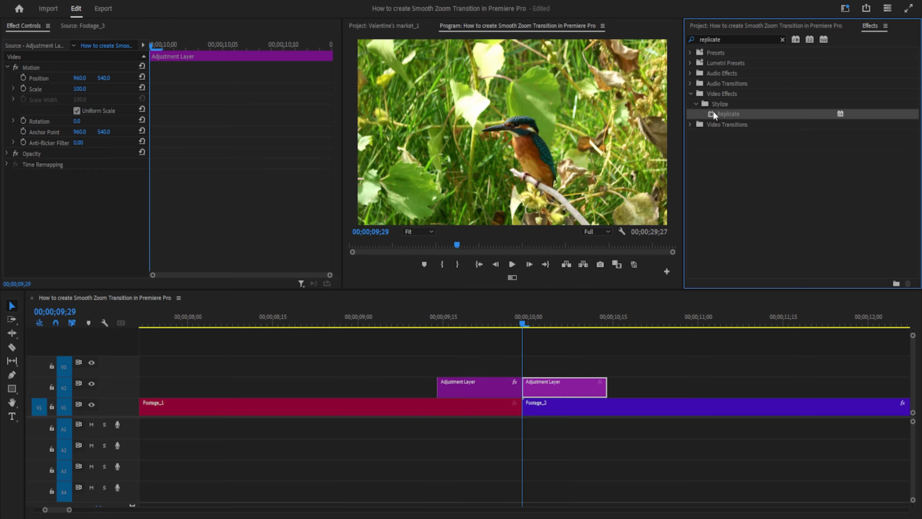
pyautogui.doubleClick(503, 228)
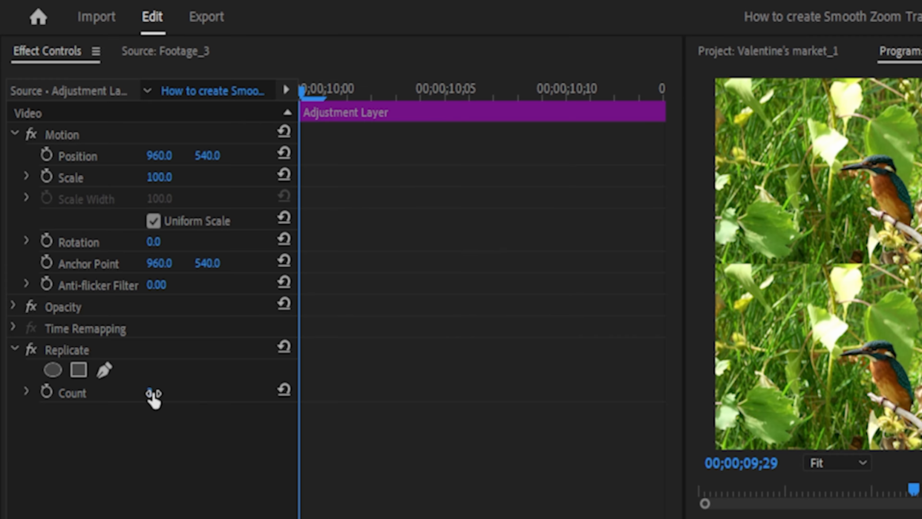
pyautogui.click(76, 197)
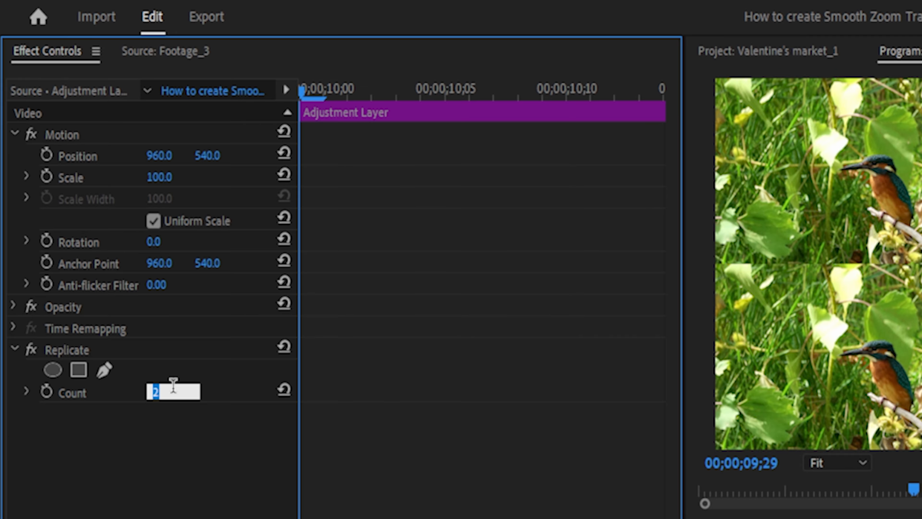
pyautogui.press('Return')
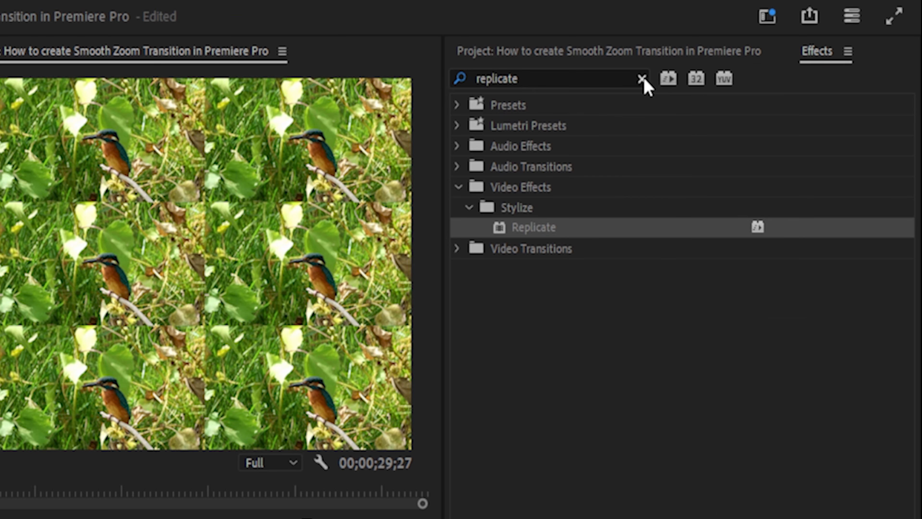
# Find the Mirror effect and apply it four times to the second adjustment layer piece.
pyautogui.click(642, 79)
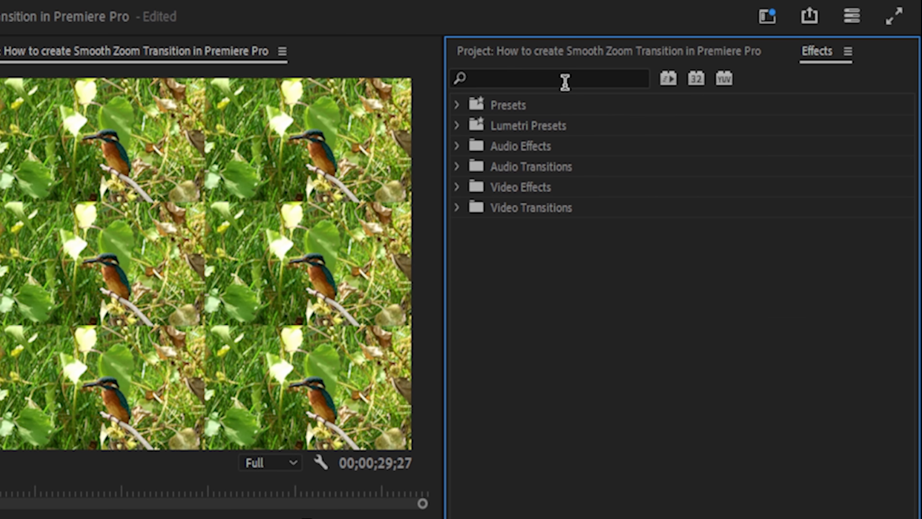
pyautogui.click(564, 80)
pyautogui.write('mirr')
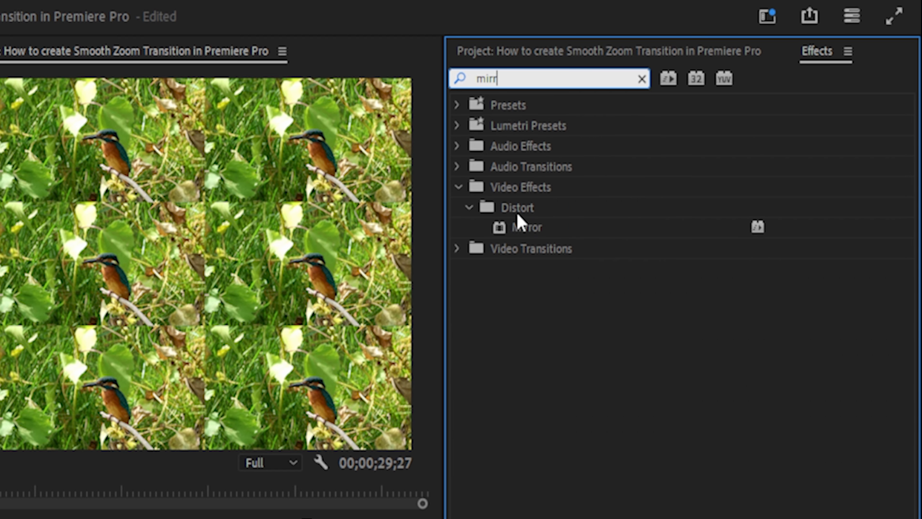
pyautogui.doubleClick(500, 227)
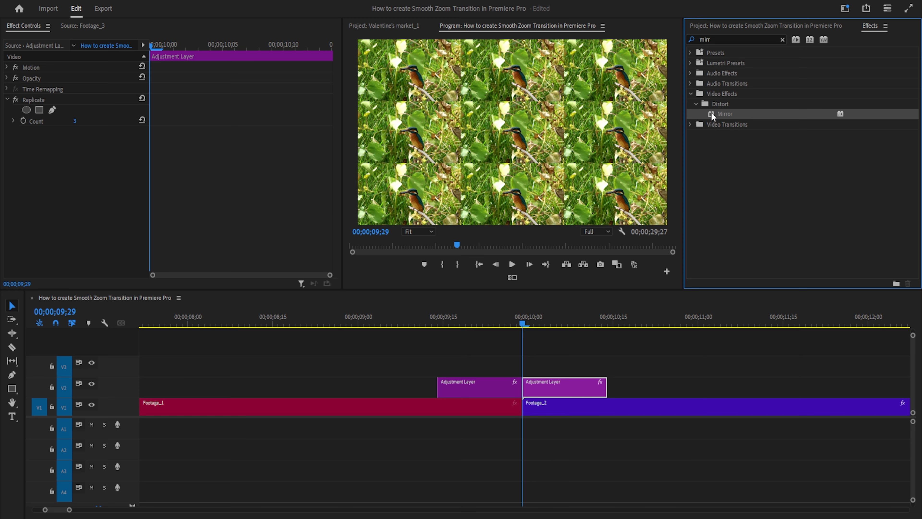
pyautogui.doubleClick(500, 227)
pyautogui.doubleClick(711, 114)
pyautogui.doubleClick(711, 114)
# Set the first Mirror's Reflection Angle to 90° and its vertical Reflection Center to 718 to align the lower row seam.
pyautogui.scroll(-3, 144, 179)
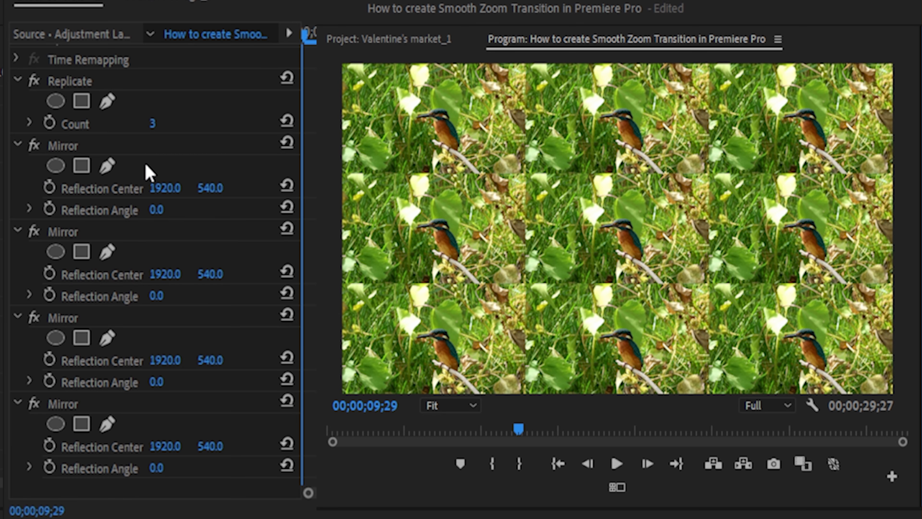
pyautogui.scroll(1, 148, 170)
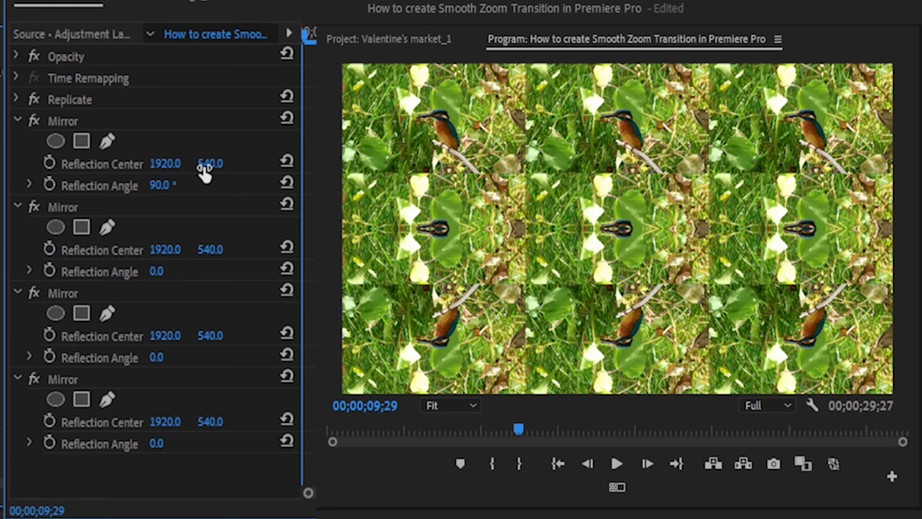
pyautogui.moveTo(207, 170); pyautogui.dragTo(279, 169)
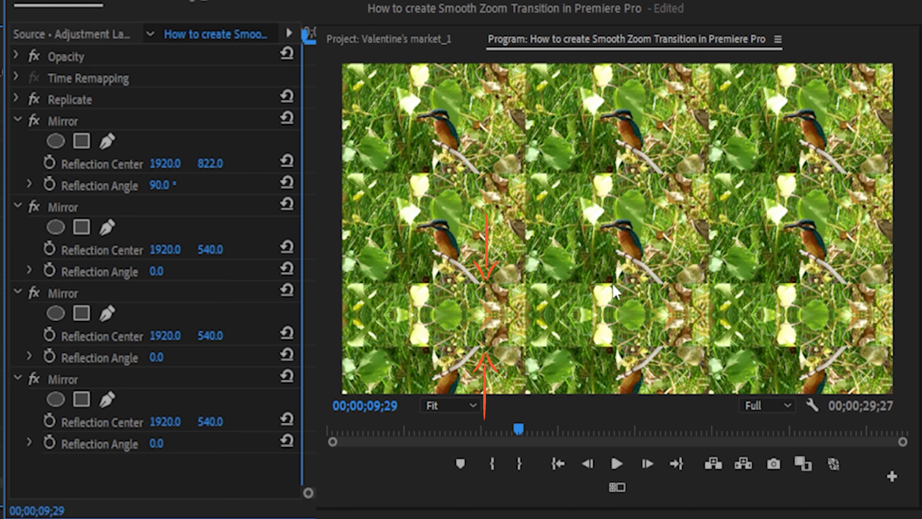
pyautogui.moveTo(210, 163); pyautogui.dragTo(183, 163)
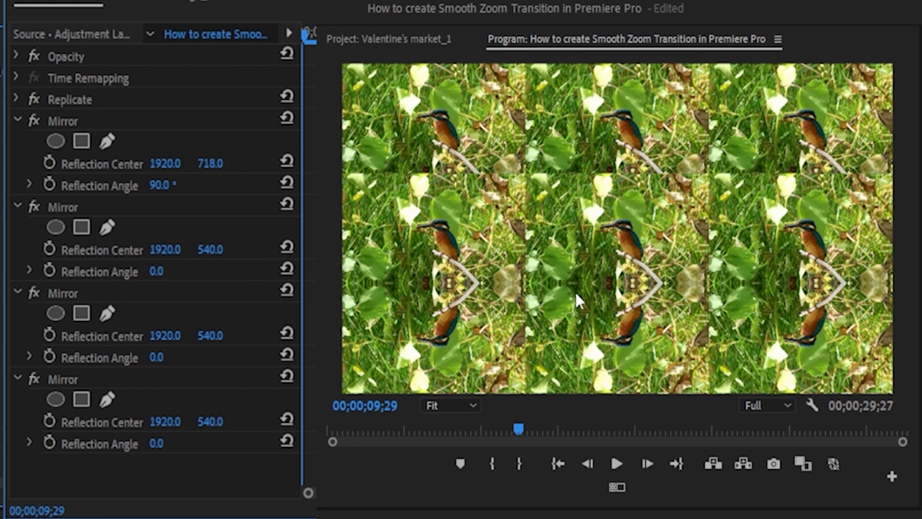
# Set the second Mirror's Reflection Angle to -90° and its vertical Reflection Center to 362.
pyautogui.click(158, 272)
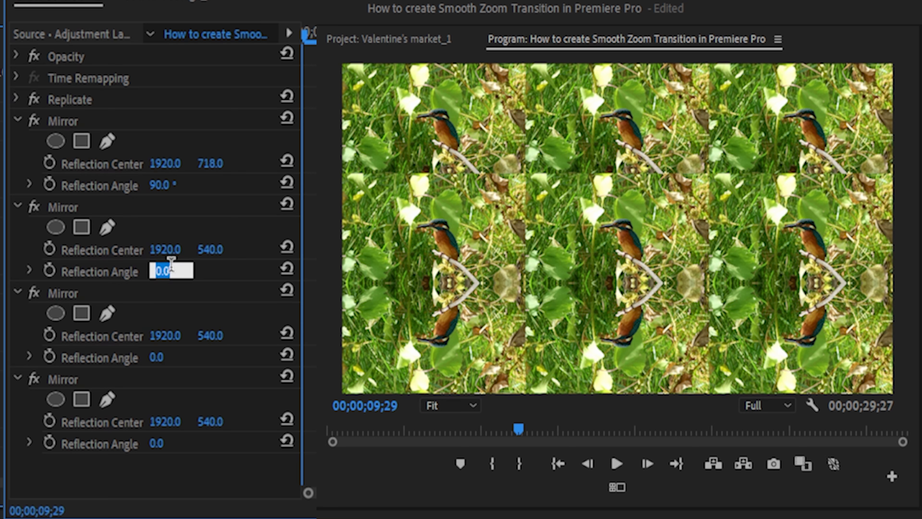
pyautogui.write('-90')
pyautogui.press('Return')
pyautogui.moveTo(210, 249)
pyautogui.mouseDown()
pyautogui.moveTo(181, 249)
pyautogui.moveTo(203, 250)
pyautogui.mouseUp()
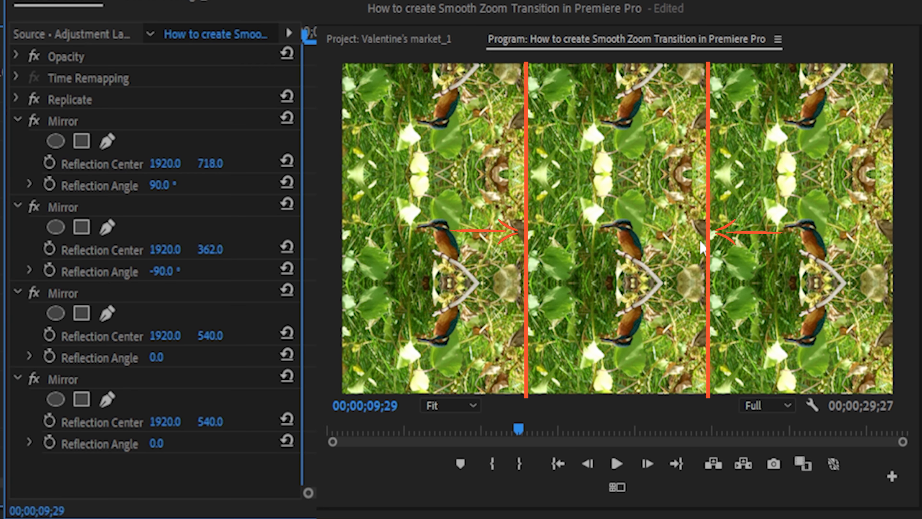
# Set the third Mirror's Reflection Angle to 180° and horizontal Reflection Center to 640, and the fourth Mirror's horizontal Reflection Center to 1278.
pyautogui.click(157, 358)
pyautogui.write('180')
pyautogui.press('Return')
pyautogui.click(165, 335)
pyautogui.write('640')
pyautogui.press('Return')
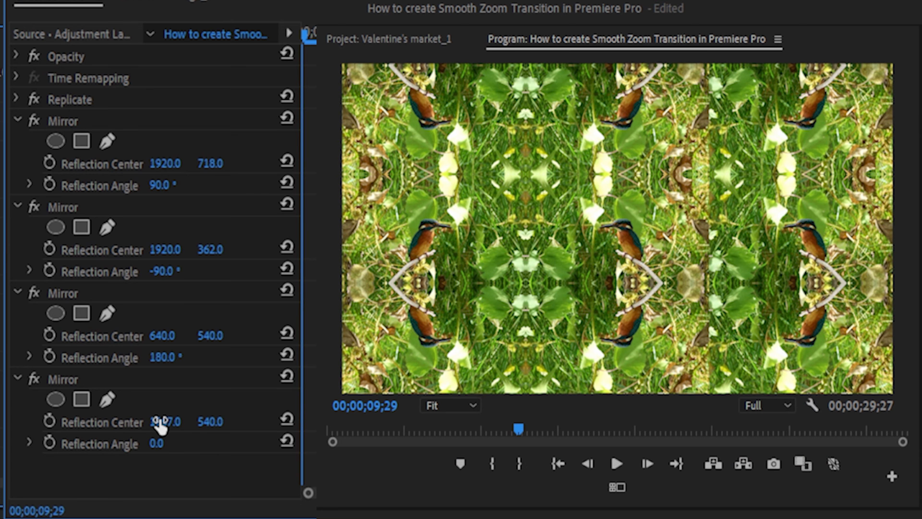
pyautogui.moveTo(164, 421); pyautogui.dragTo(0, 421)
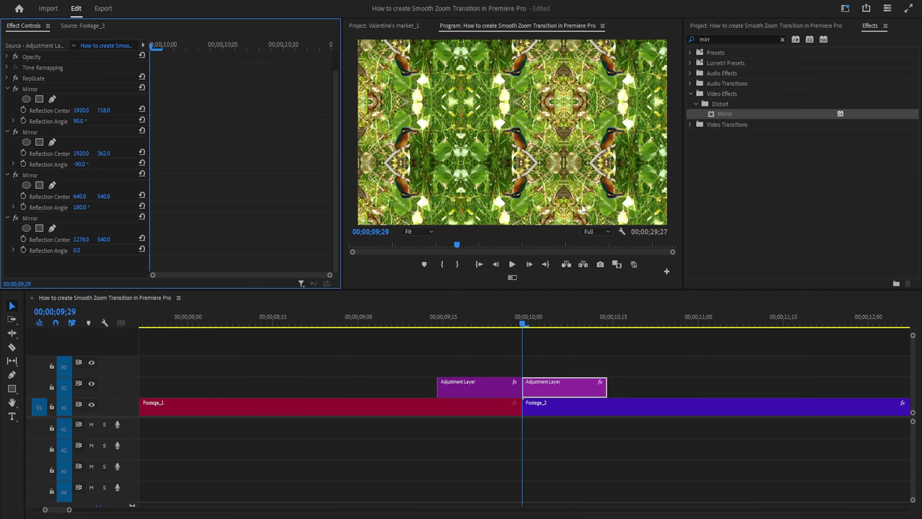
# Find the Transform effect and add it to the second adjustment layer piece after the four Mirror effects.
pyautogui.doubleClick(705, 40)
pyautogui.write('trans')
pyautogui.moveTo(729, 155); pyautogui.dragTo(109, 236)
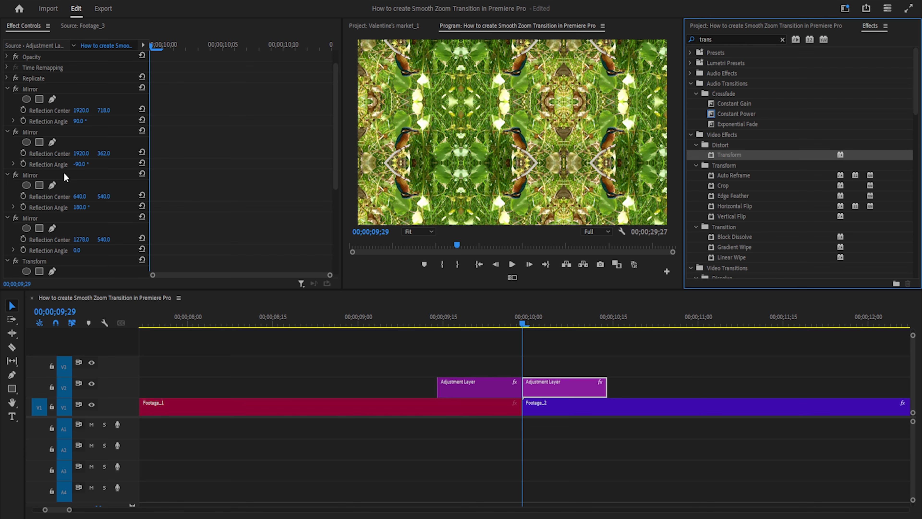
# Collapse the settings of all four Mirror effects on the second adjustment layer piece.
pyautogui.click(8, 90)
pyautogui.click(8, 99)
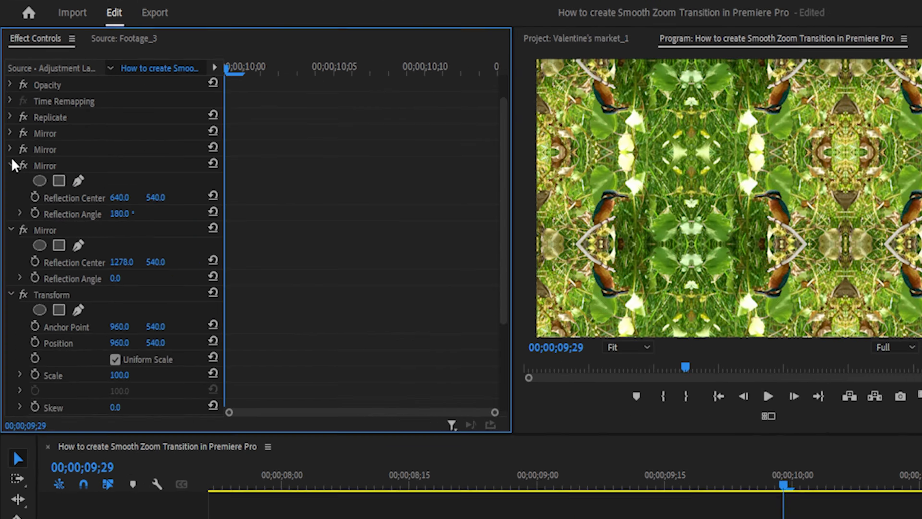
pyautogui.click(7, 111)
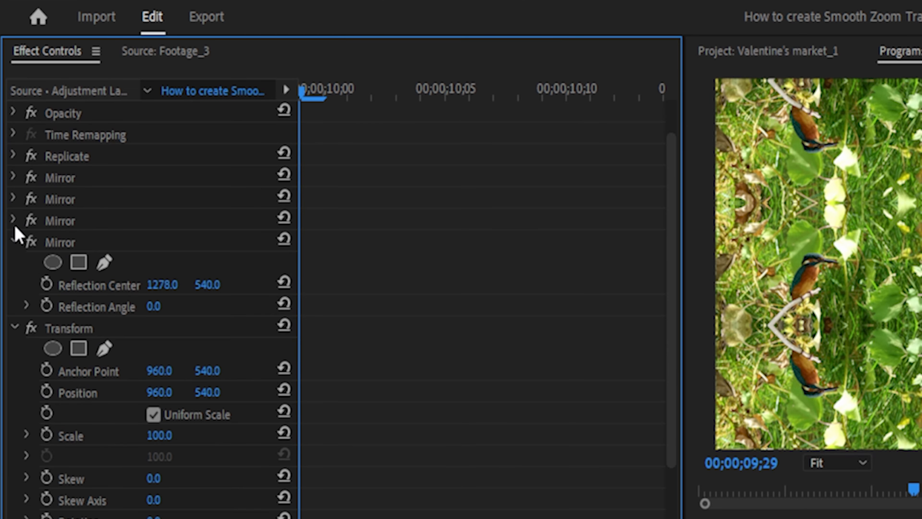
pyautogui.click(15, 241)
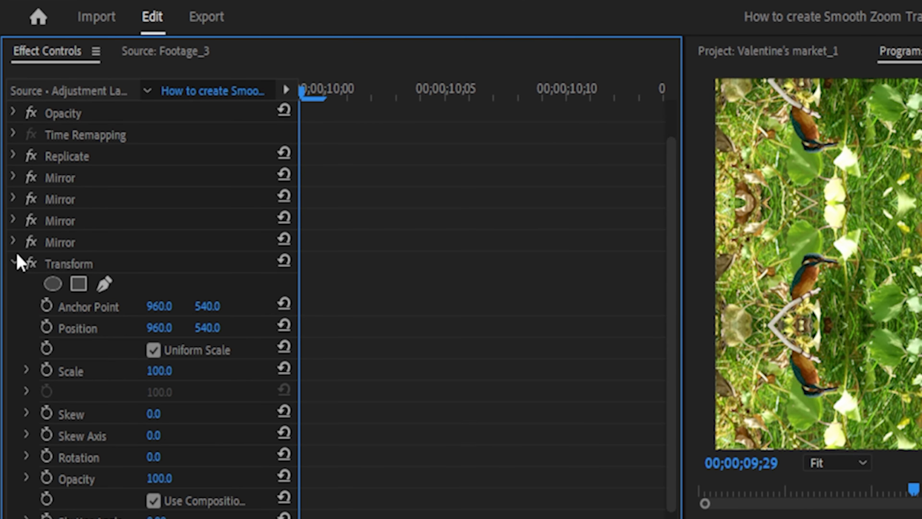